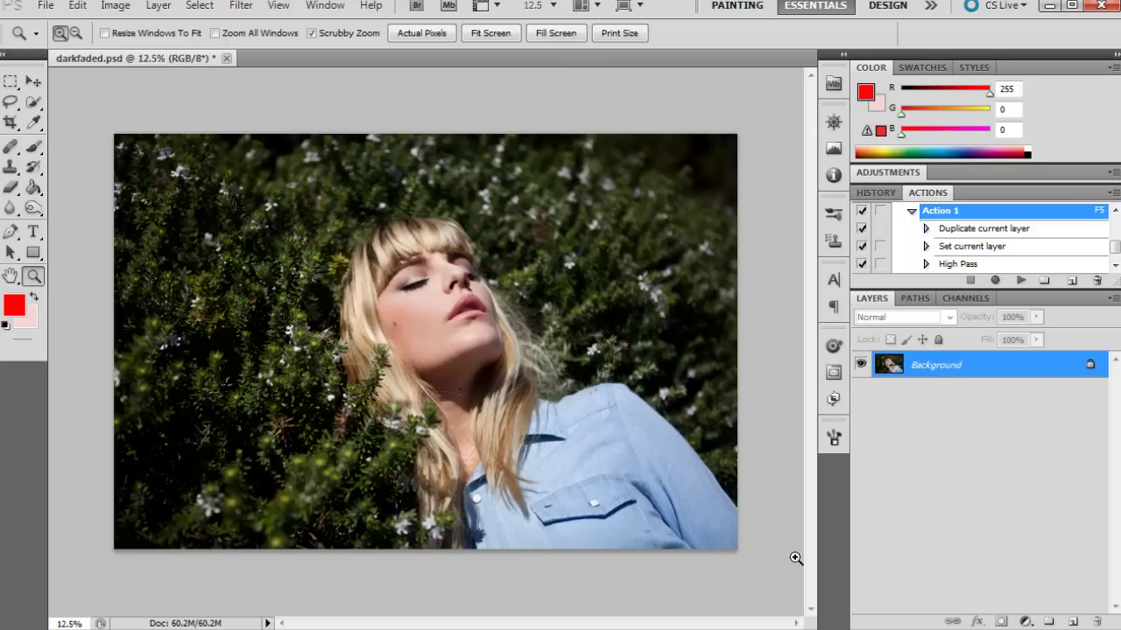
- Add a Solid Color fill layer in dark brown, hex 574040
click(1025, 622)
click(1058, 256)
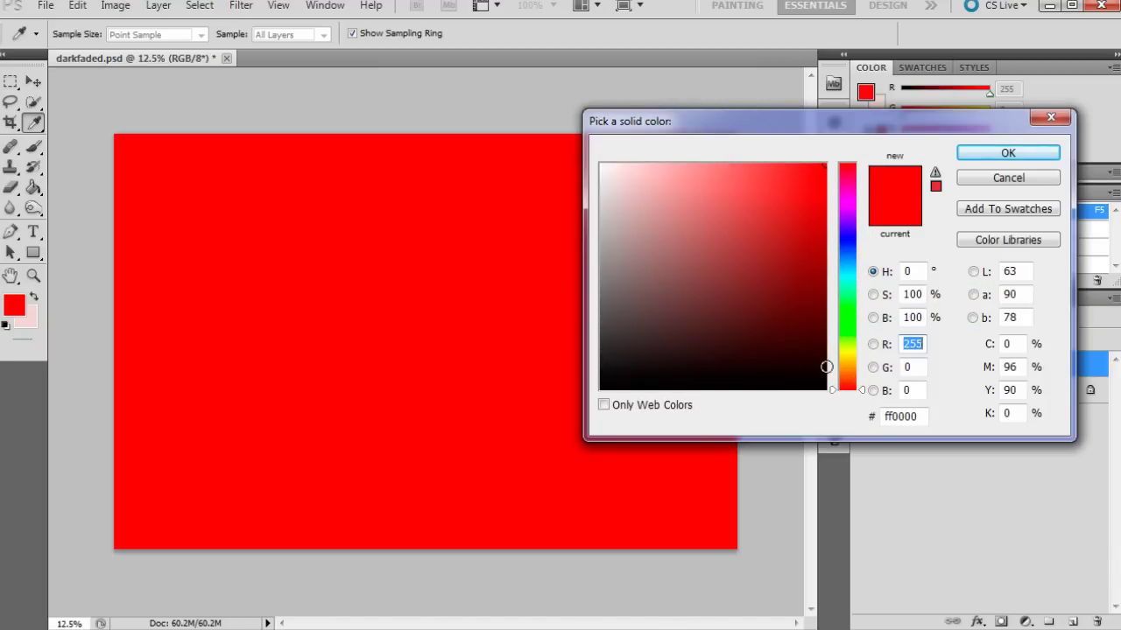
key(Tab)
key(Tab)
key(Tab)
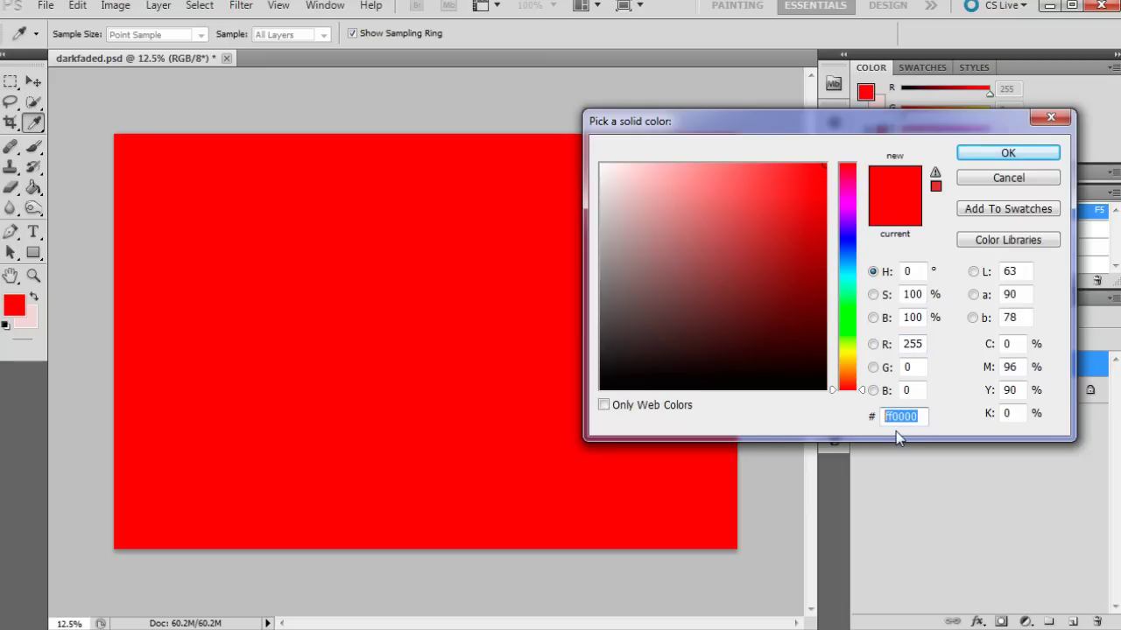
text(574)
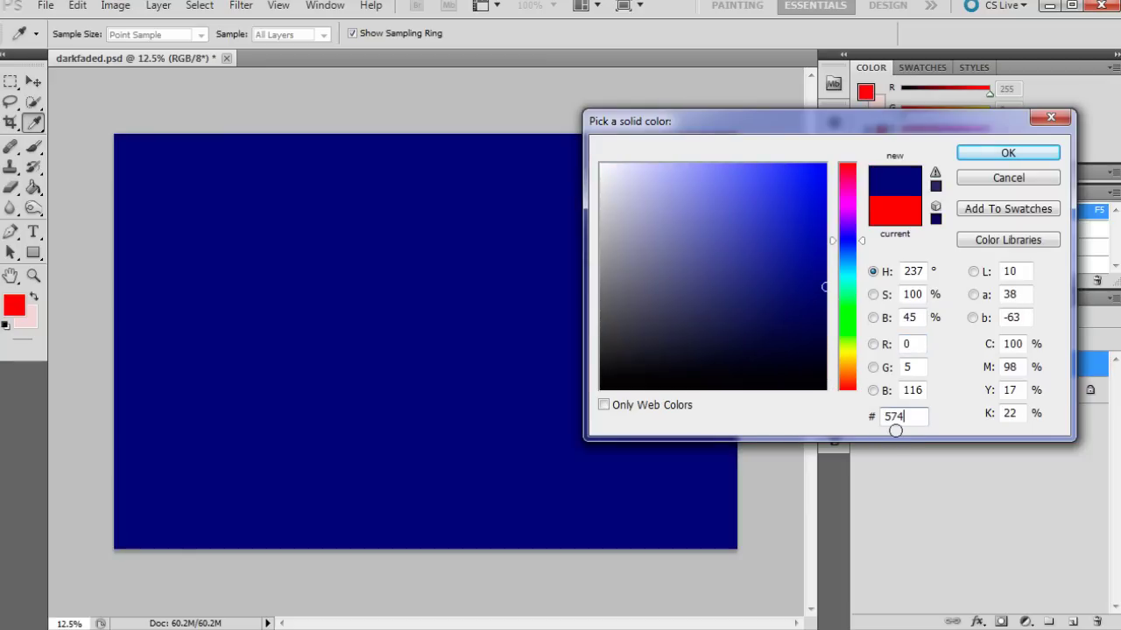
text(040)
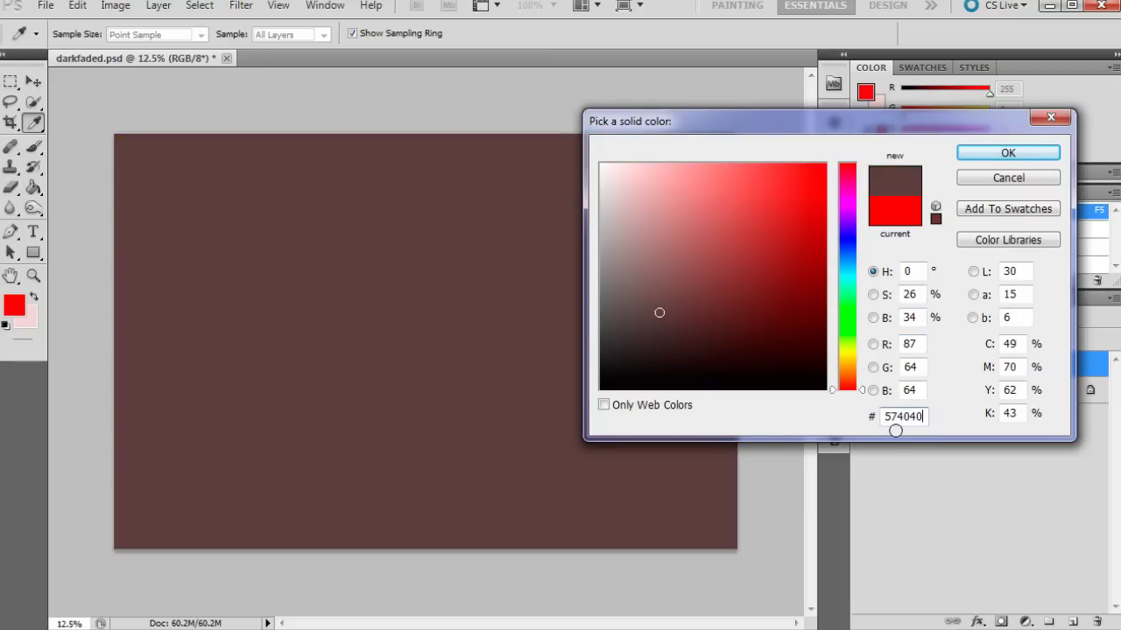
click(1008, 153)
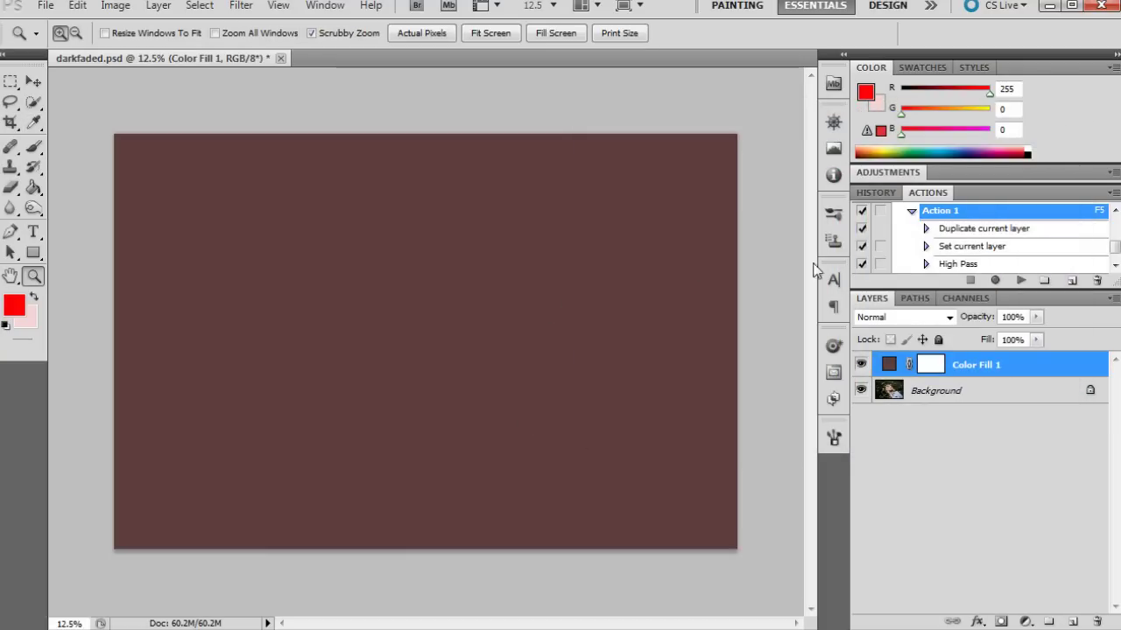
- Set Color Fill 1 to Lighten at 48% opacity and toggle its visibility to compare
click(949, 317)
click(884, 466)
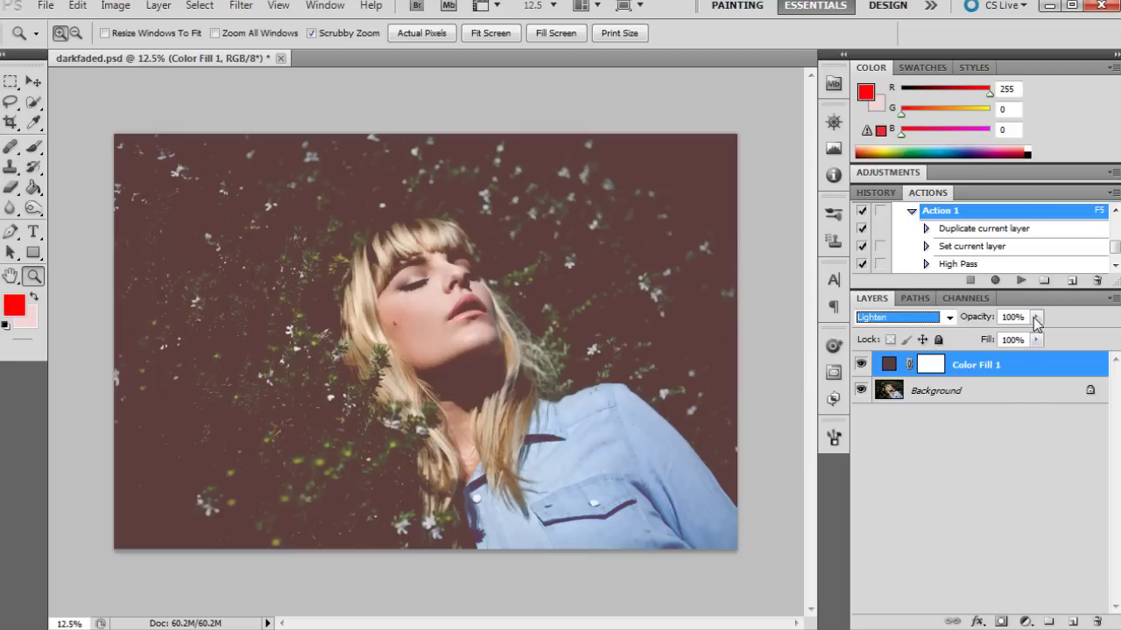
drag(1036, 323, 992, 344)
click(862, 365)
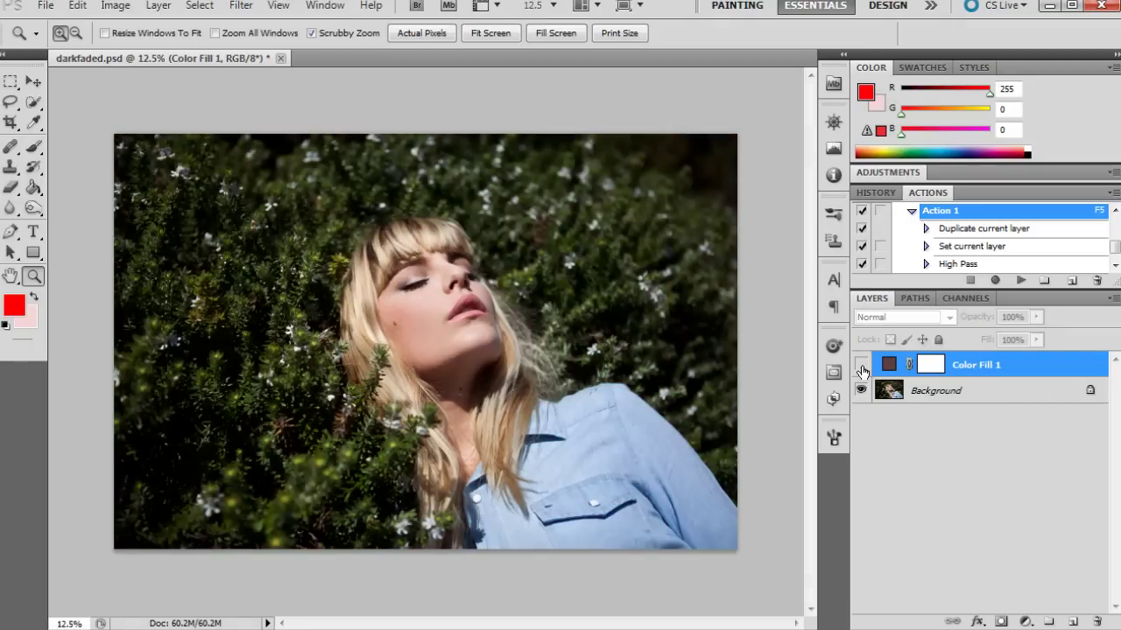
click(861, 365)
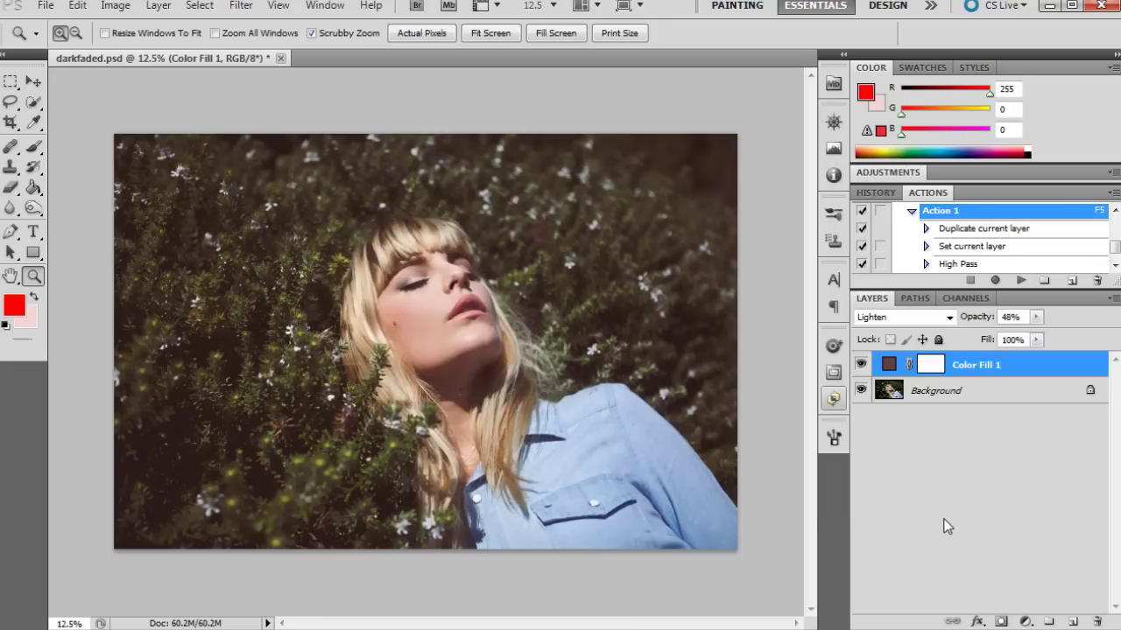
- Add a Curves layer, lift the black point output to 22 and add a shadow point at 65/60
click(1032, 623)
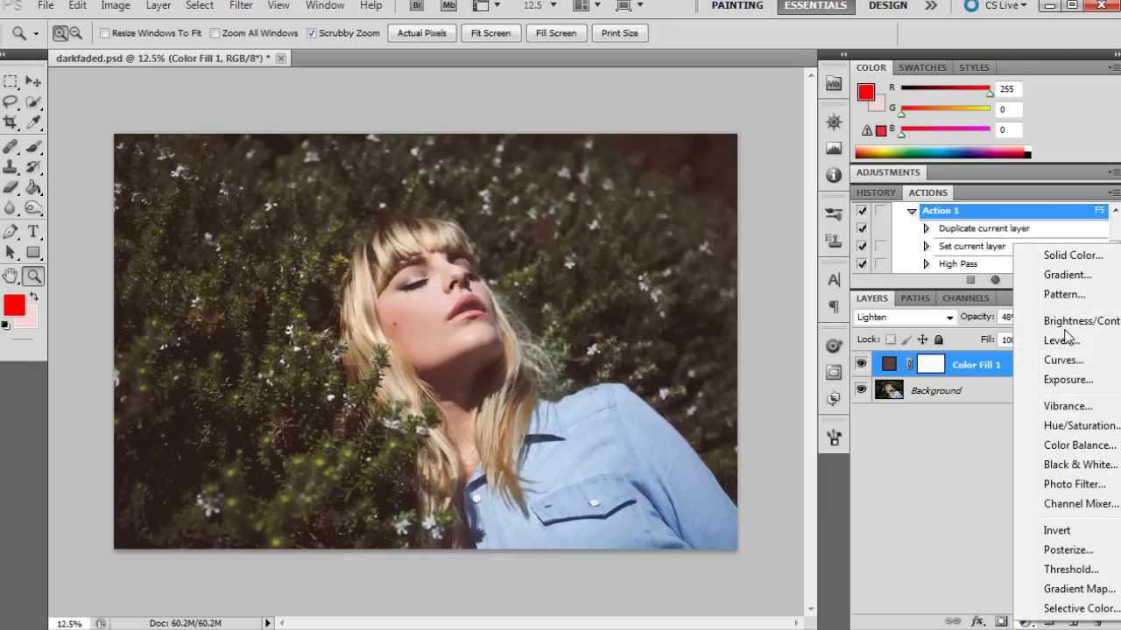
click(1044, 363)
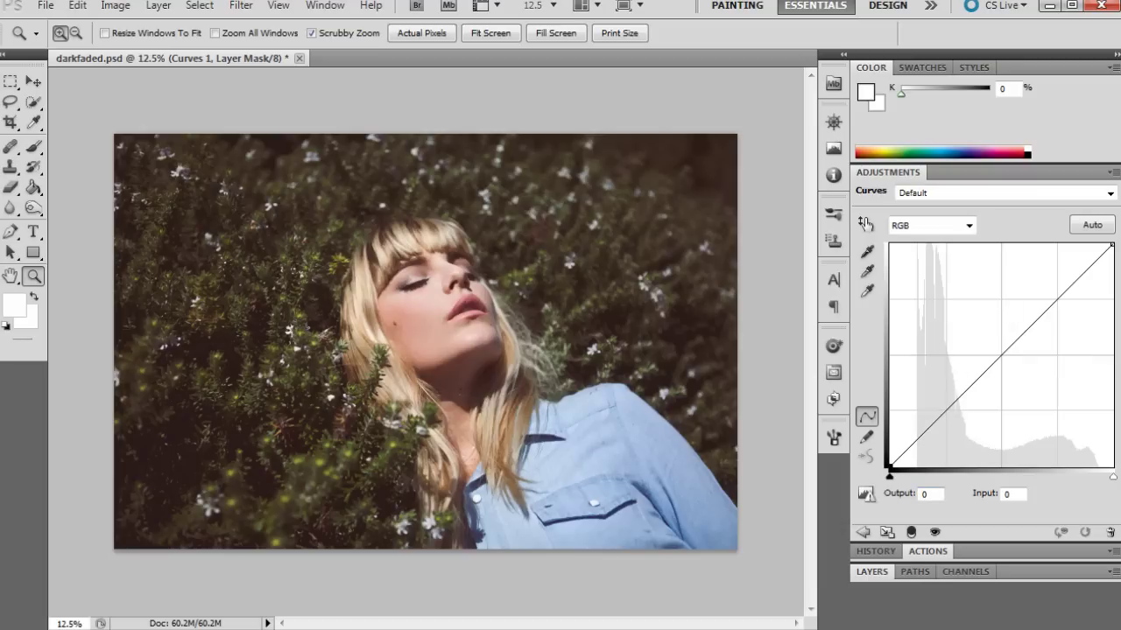
click(930, 493)
text(22)
click(934, 407)
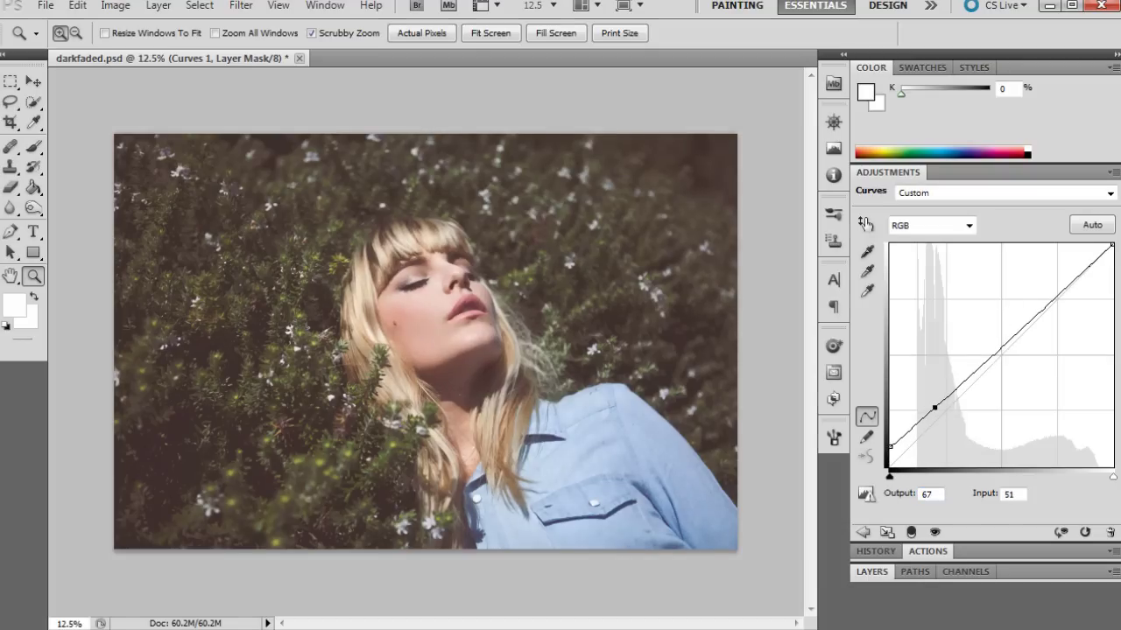
text(60)
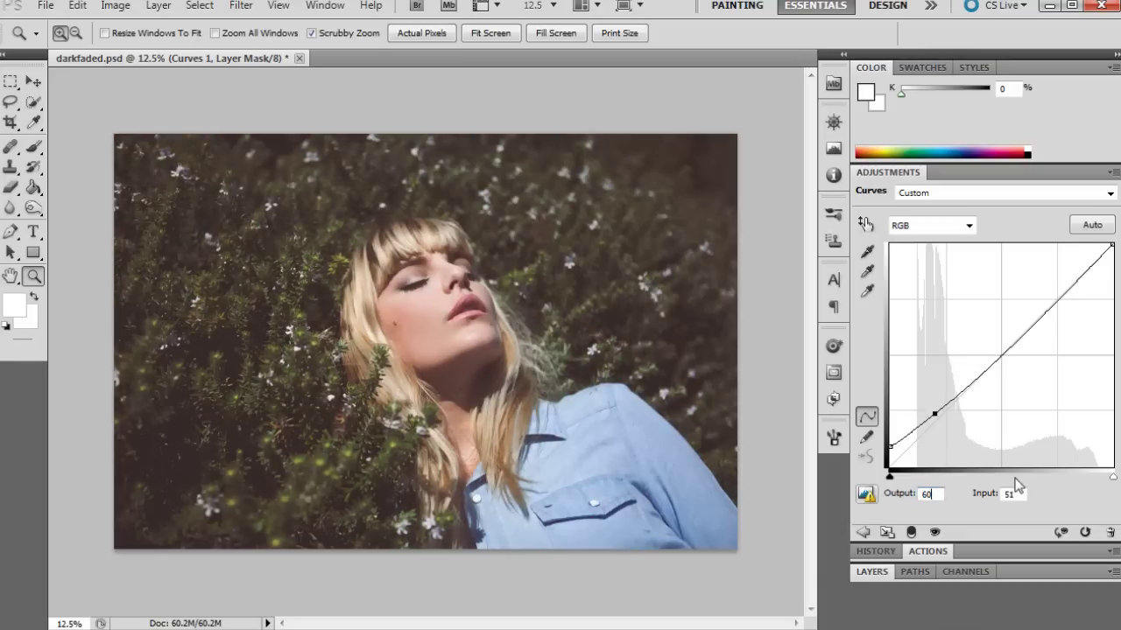
key(Tab)
text(65)
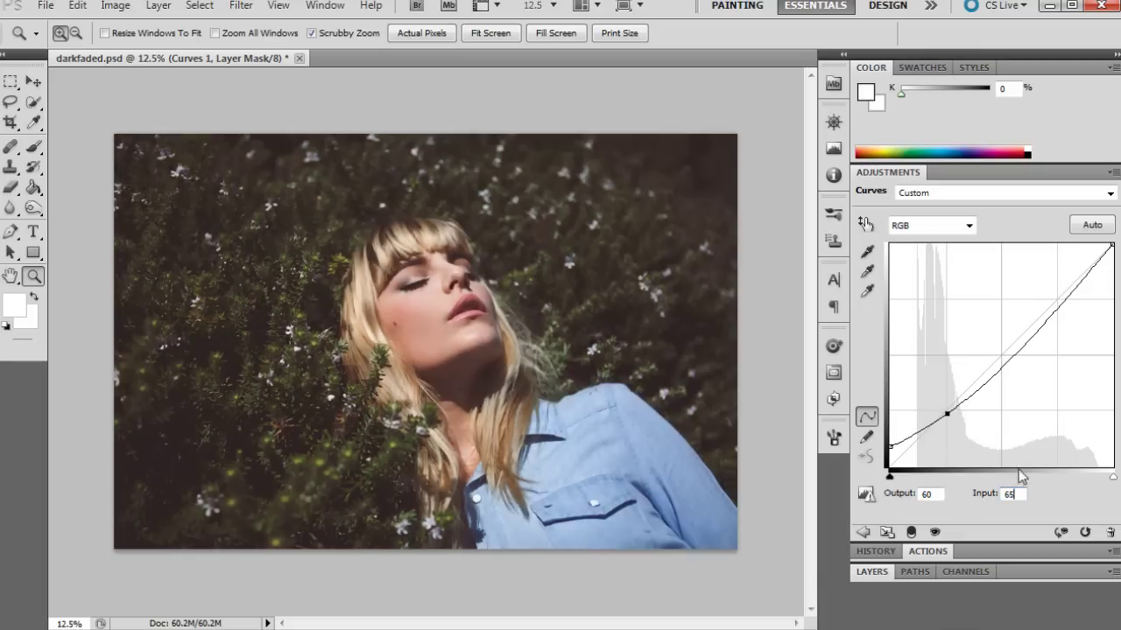
- Add curve points at 152/141 for midtones and 221/216 for highlights
click(1007, 348)
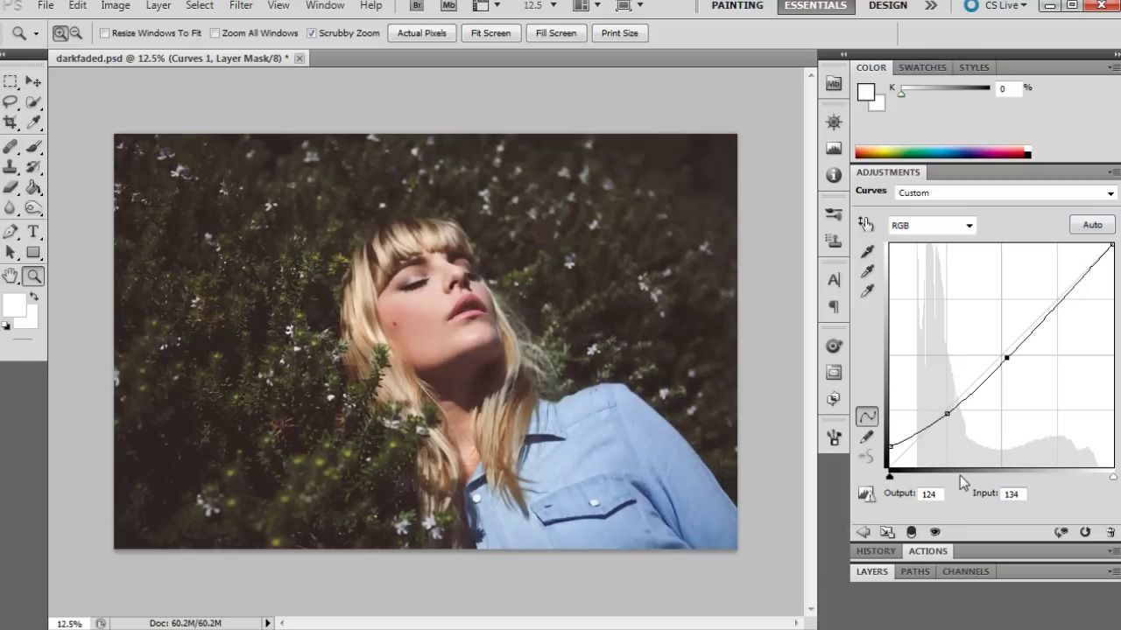
click(928, 494)
text(141)
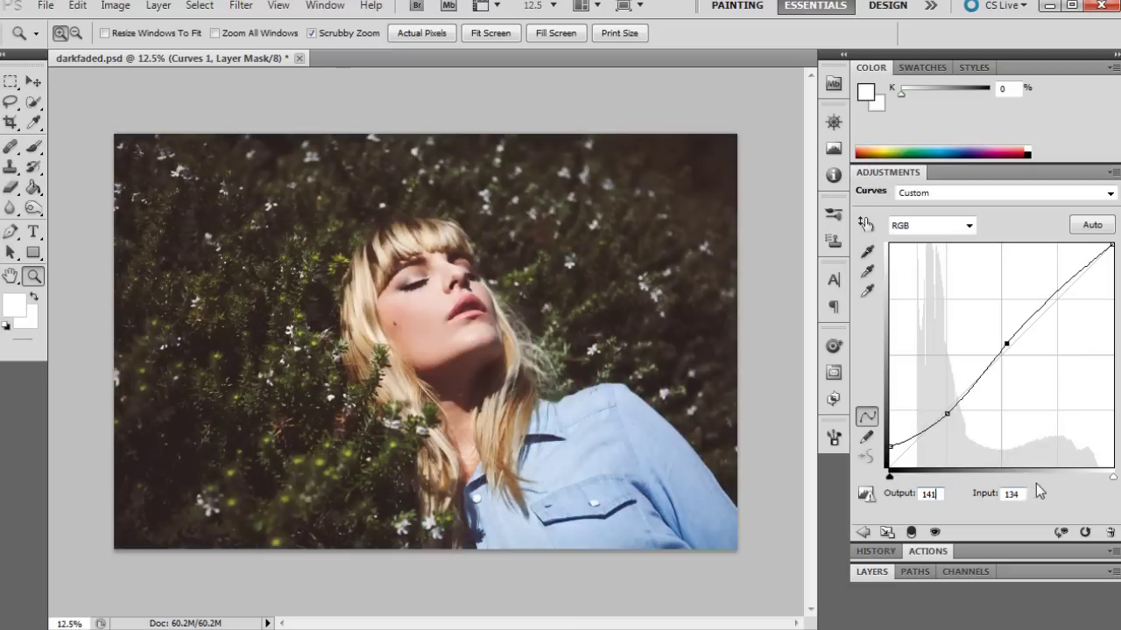
key(Tab)
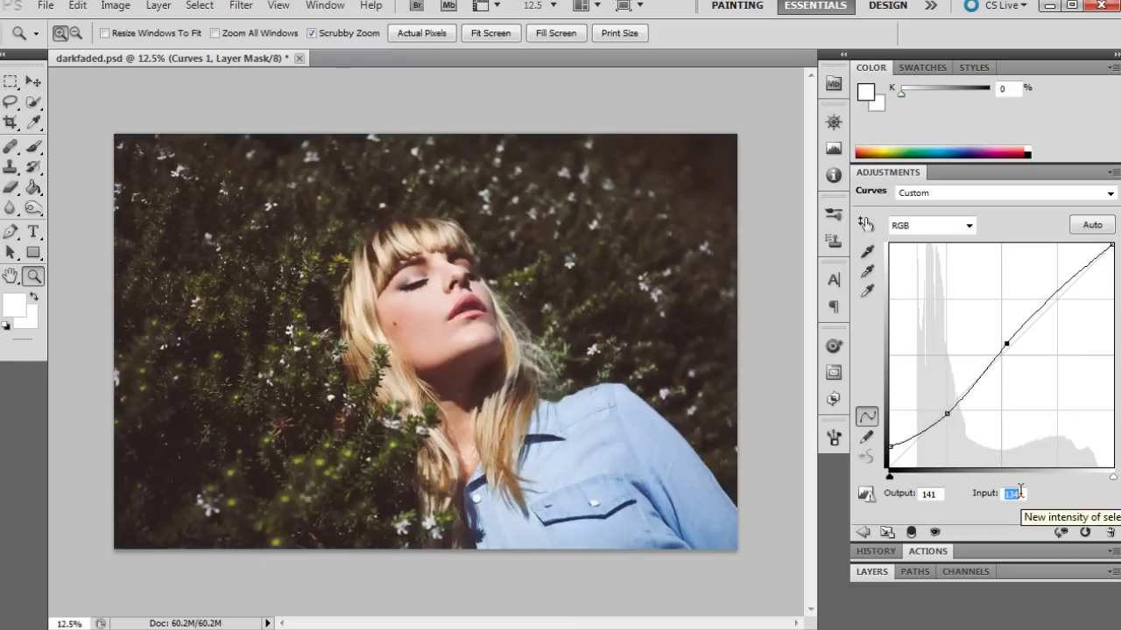
text(152)
click(1064, 300)
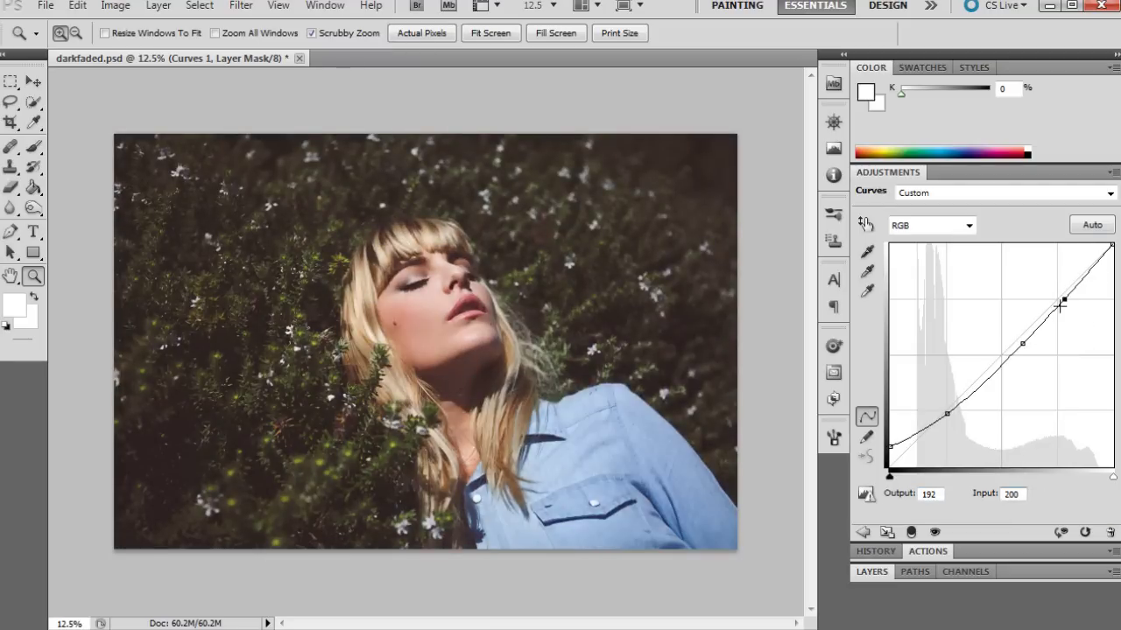
click(928, 494)
text(216)
key(Tab)
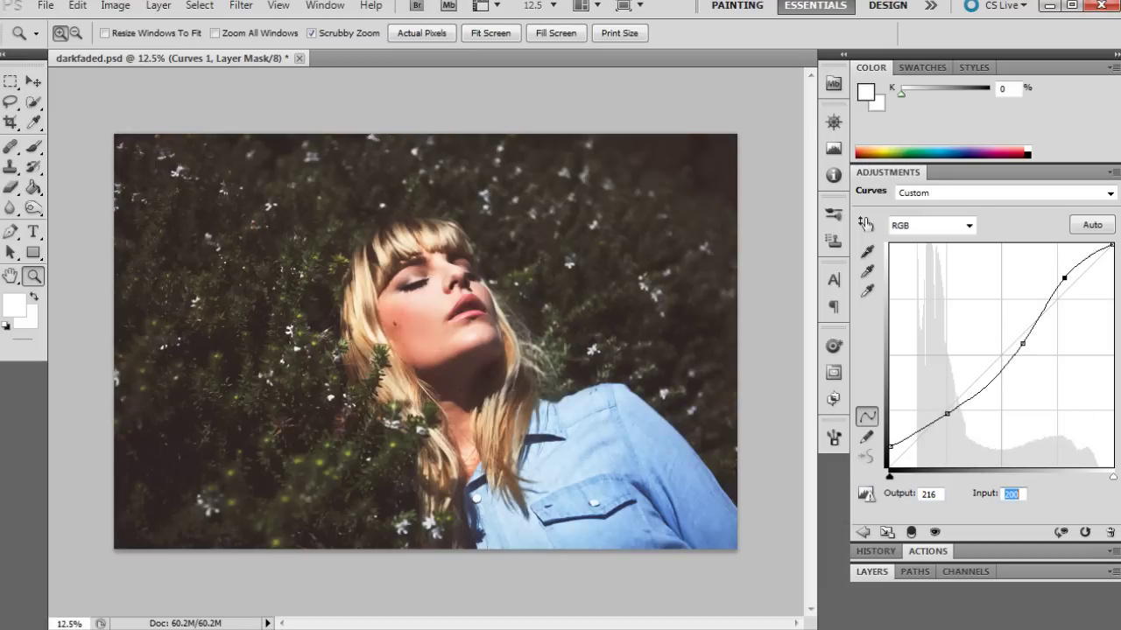
text(221)
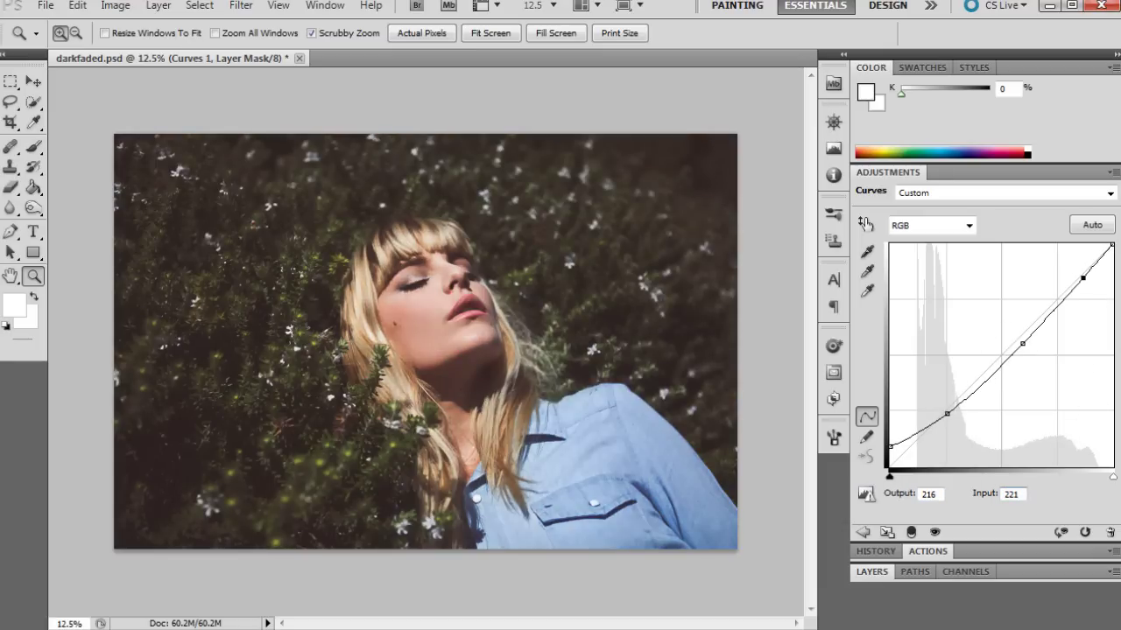
- Toggle Curves 1 visibility in the Layers panel to compare the image
click(870, 574)
click(862, 280)
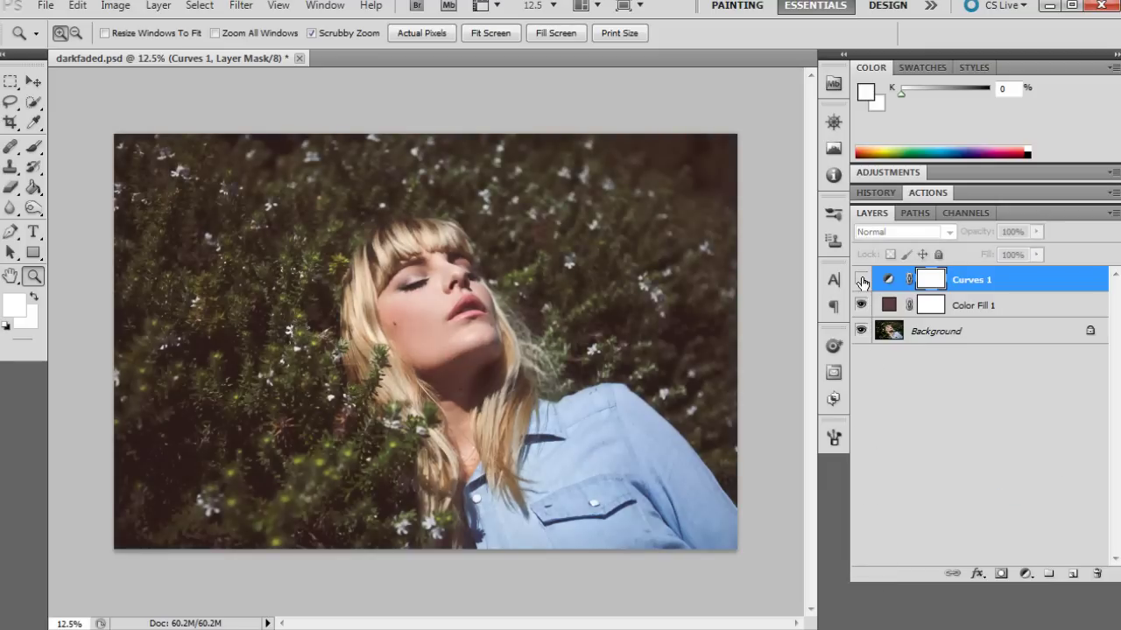
click(862, 281)
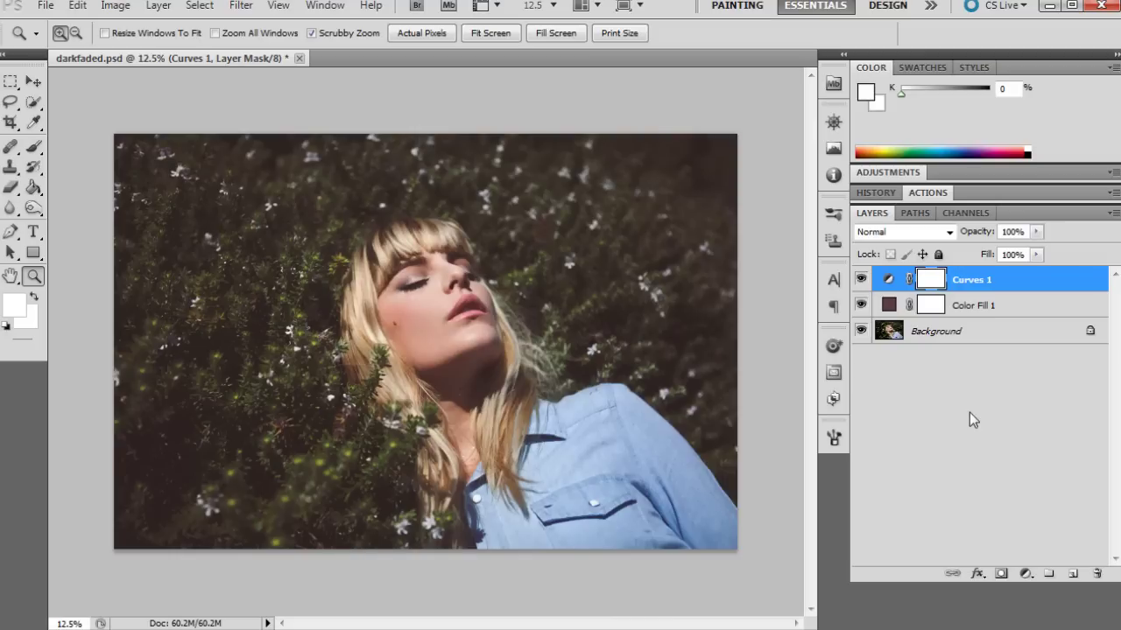
- Add a Selective Color layer and pull the Reds' Yellow to -5
click(1024, 574)
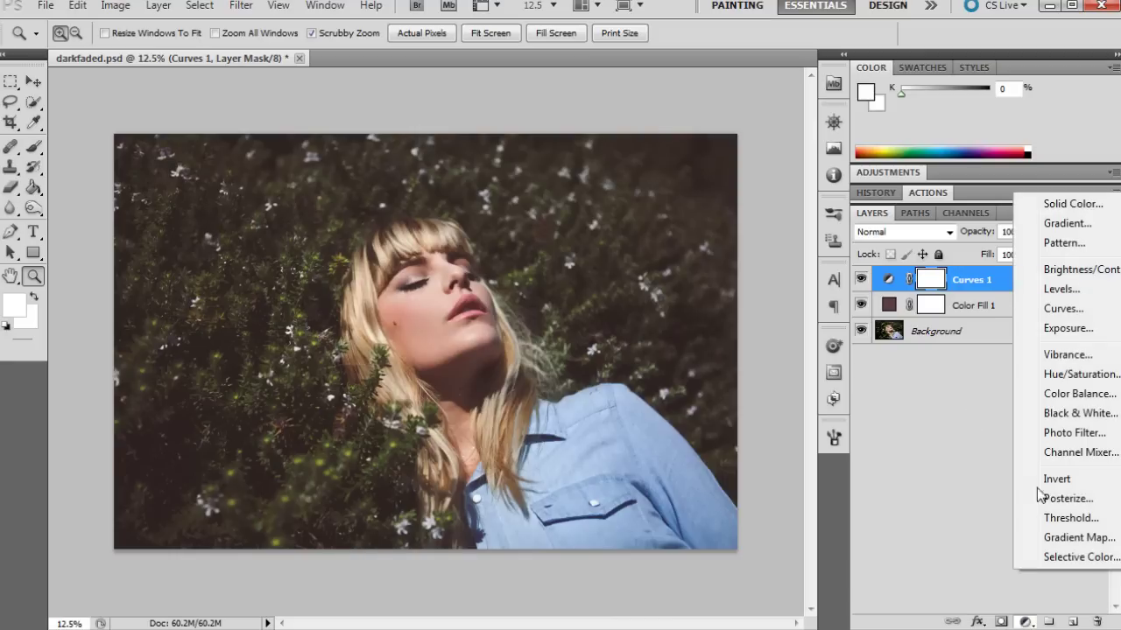
click(1069, 557)
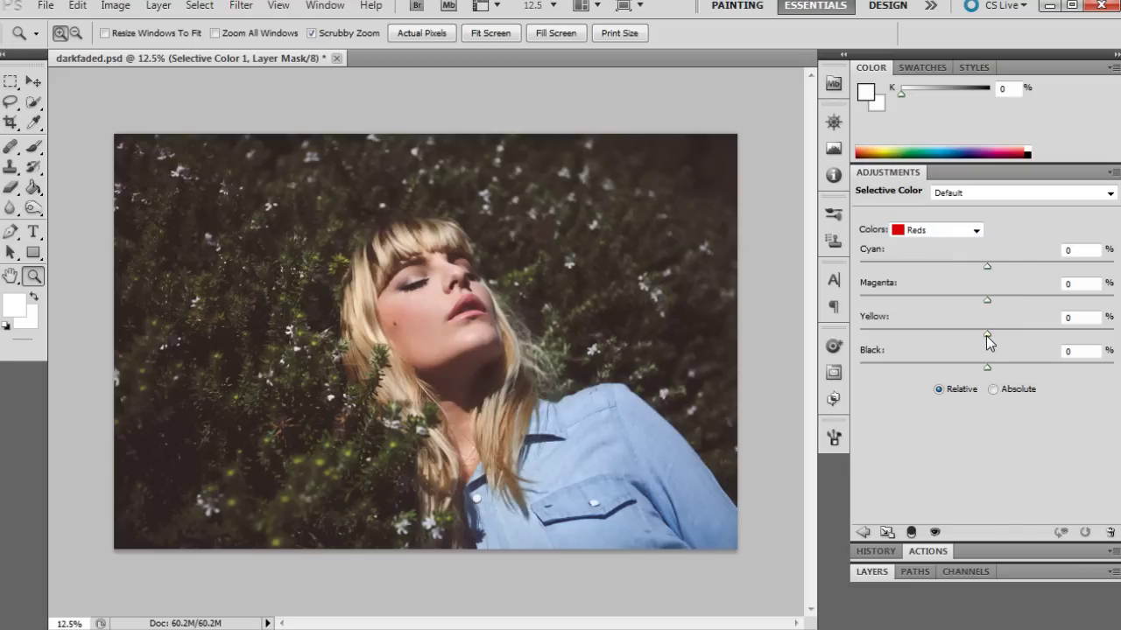
drag(985, 336, 980, 336)
- Set the Selective Color Whites to Cyan 4, Magenta -6, Yellow 16
click(958, 233)
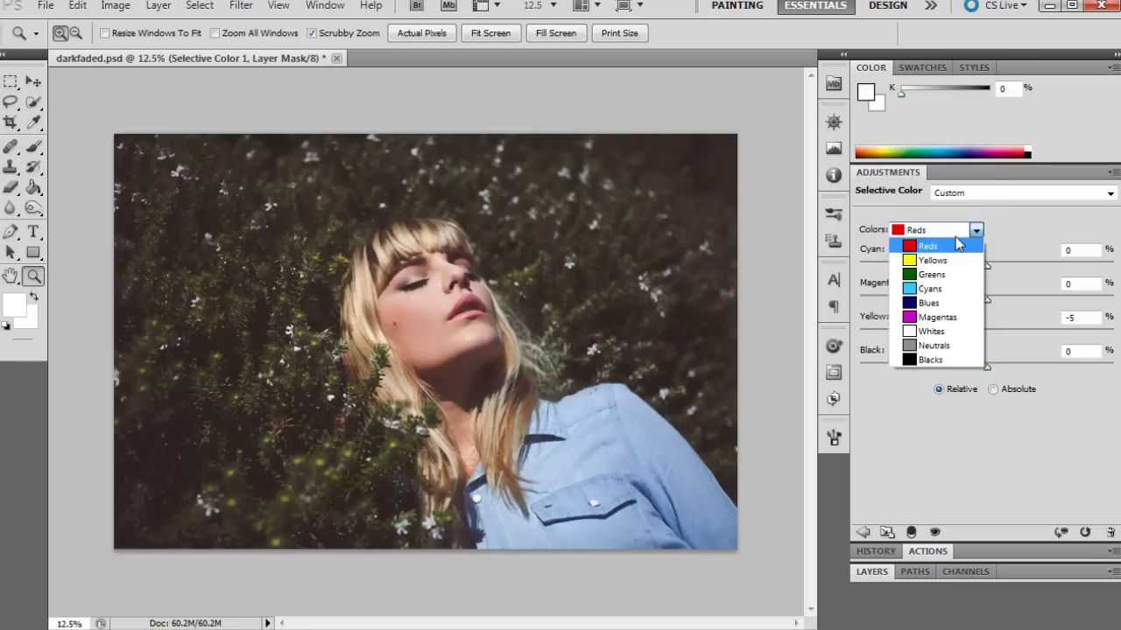
click(949, 336)
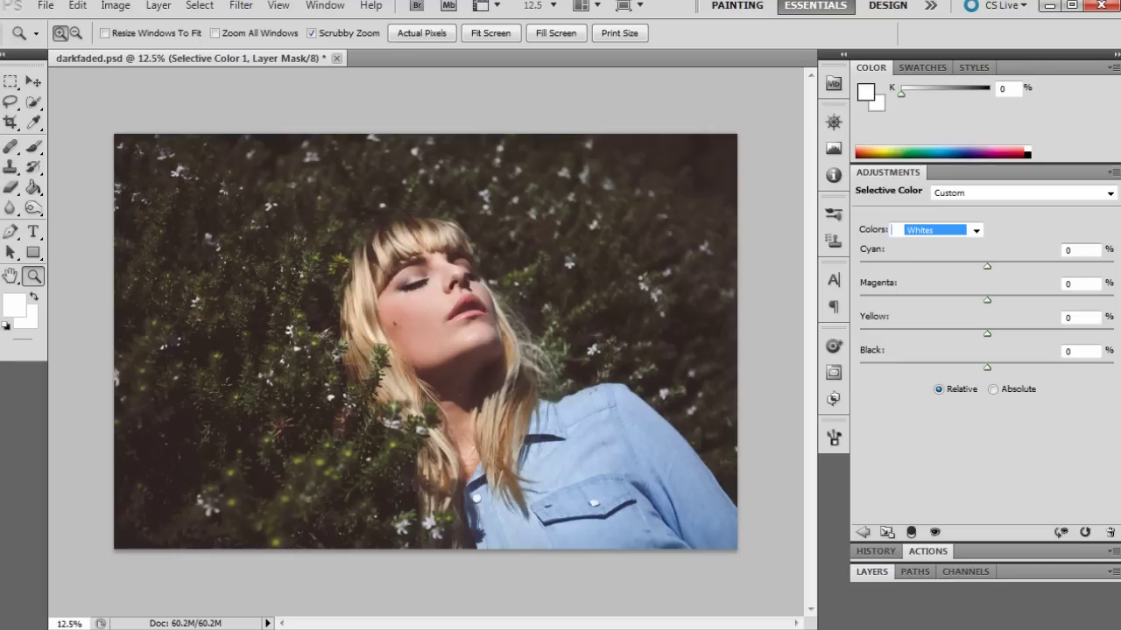
click(1073, 250)
text(4)
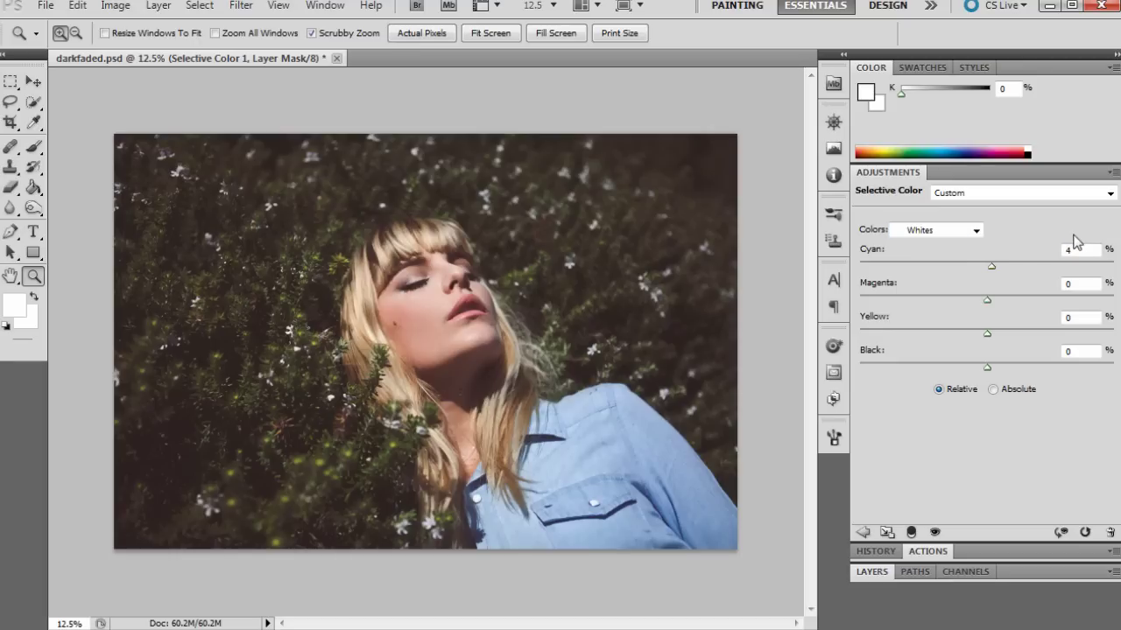
click(1077, 283)
text(-6)
key(Tab)
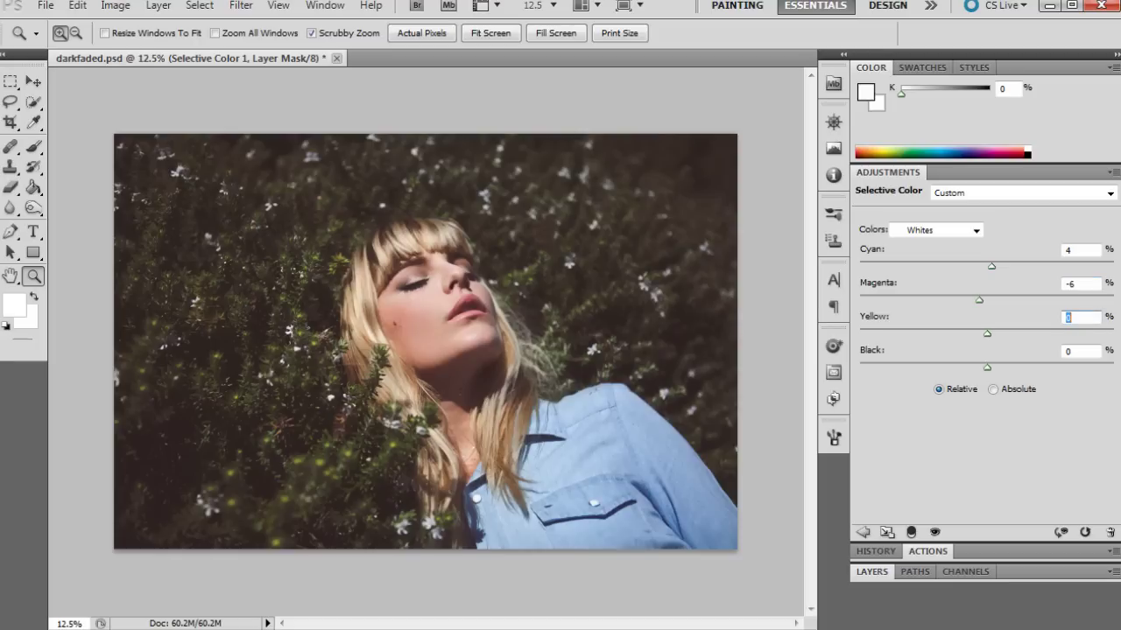
text(16)
click(946, 237)
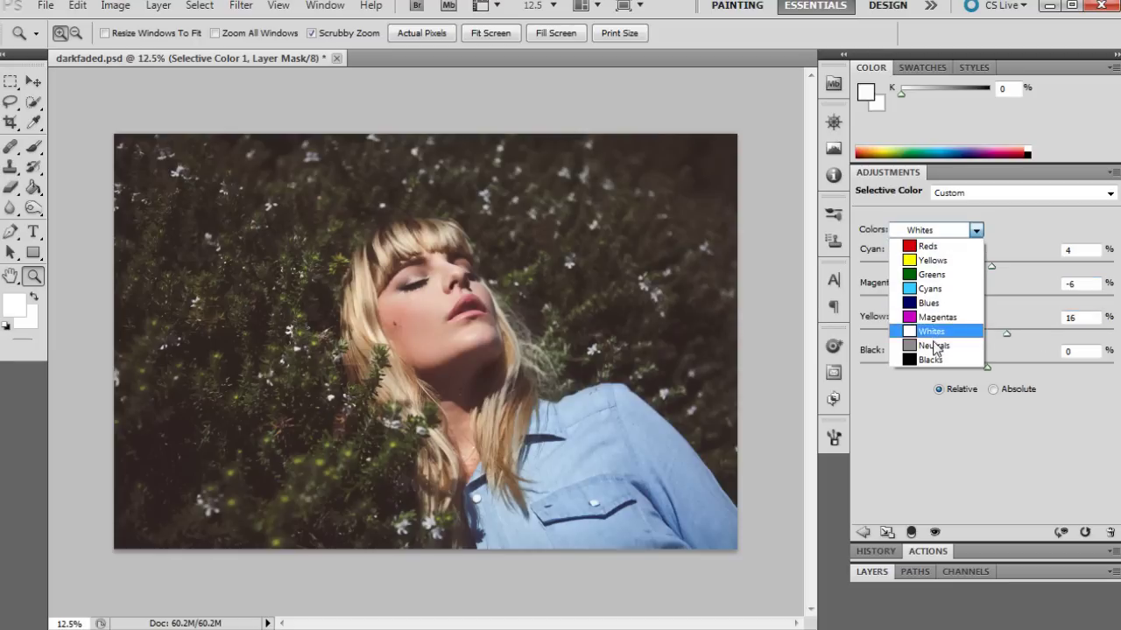
click(934, 347)
- Set the Neutrals to Cyan 2, Magenta -4 and Yellow -2
key(Tab)
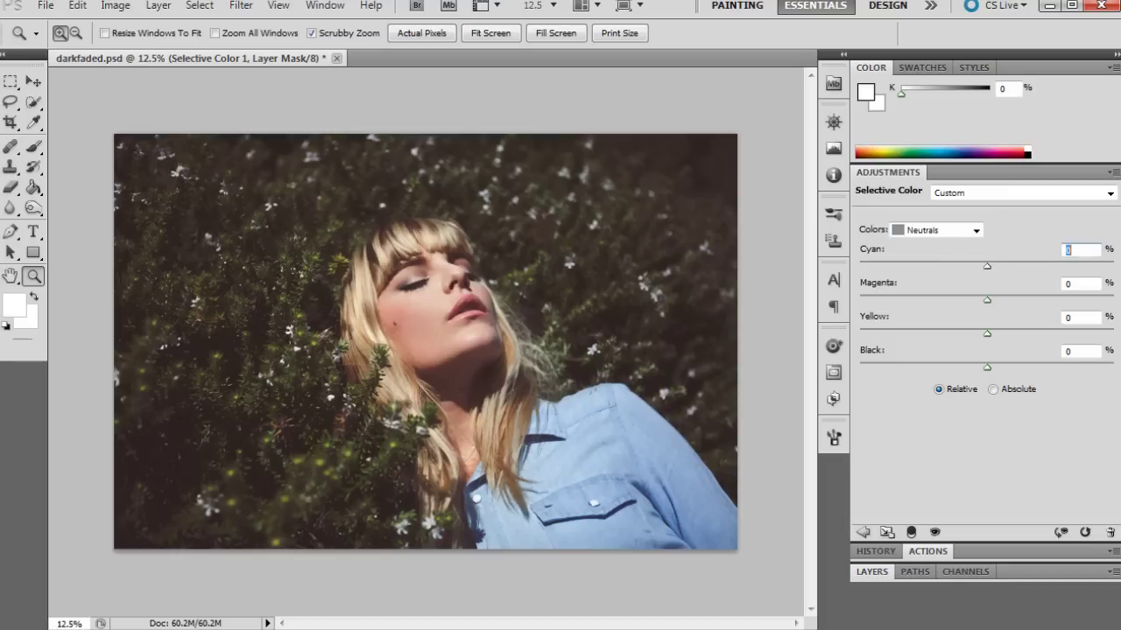
text(2)
key(Tab)
text(4)
key(BackSpace)
text(-4)
click(1070, 316)
text(-)
- Switch to Blacks and set Cyan -1, Magenta 5, Yellow 5
click(942, 230)
click(937, 357)
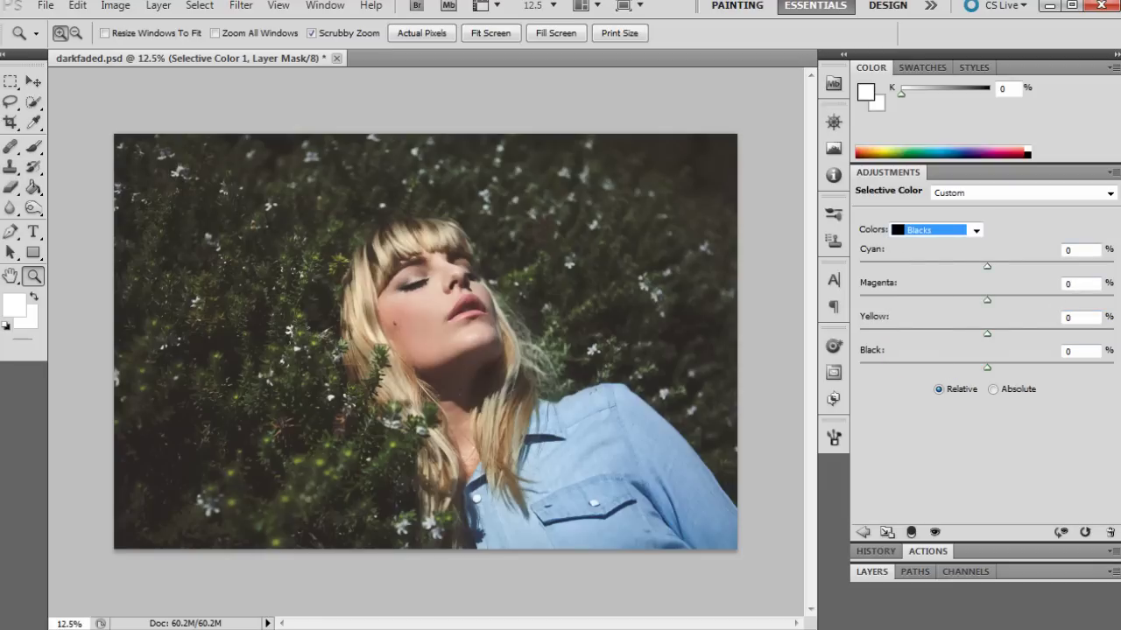
key(Tab)
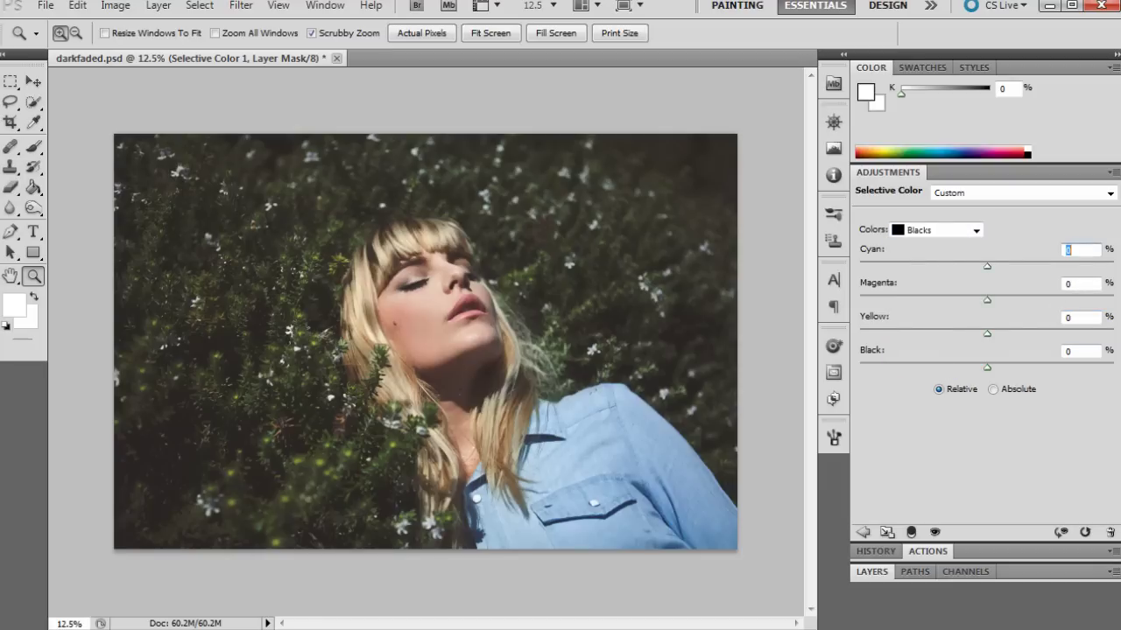
text(-1)
key(Tab)
text(5)
key(Tab)
text(5)
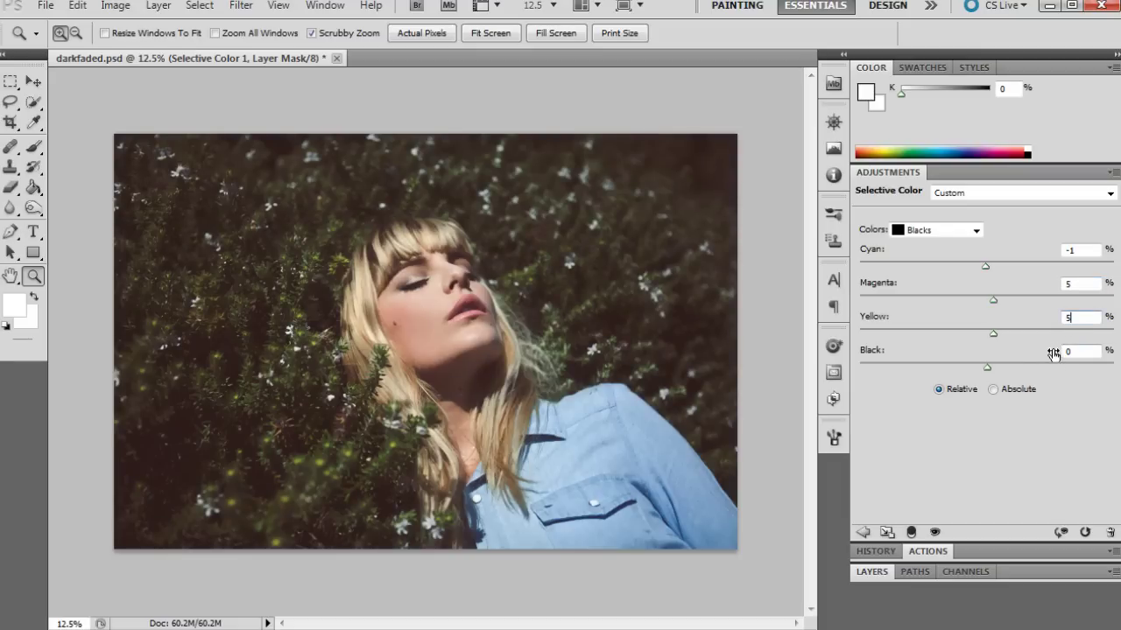
- Add a second Solid Color fill layer and enter hex 5e7391 as its colour
click(873, 571)
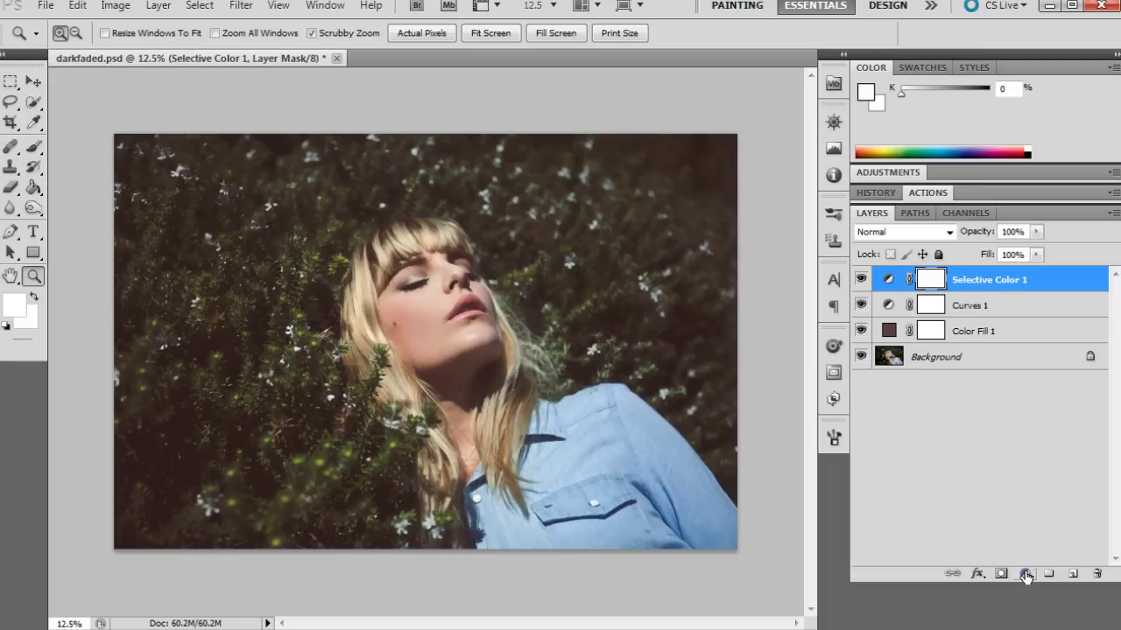
click(1027, 576)
click(1052, 214)
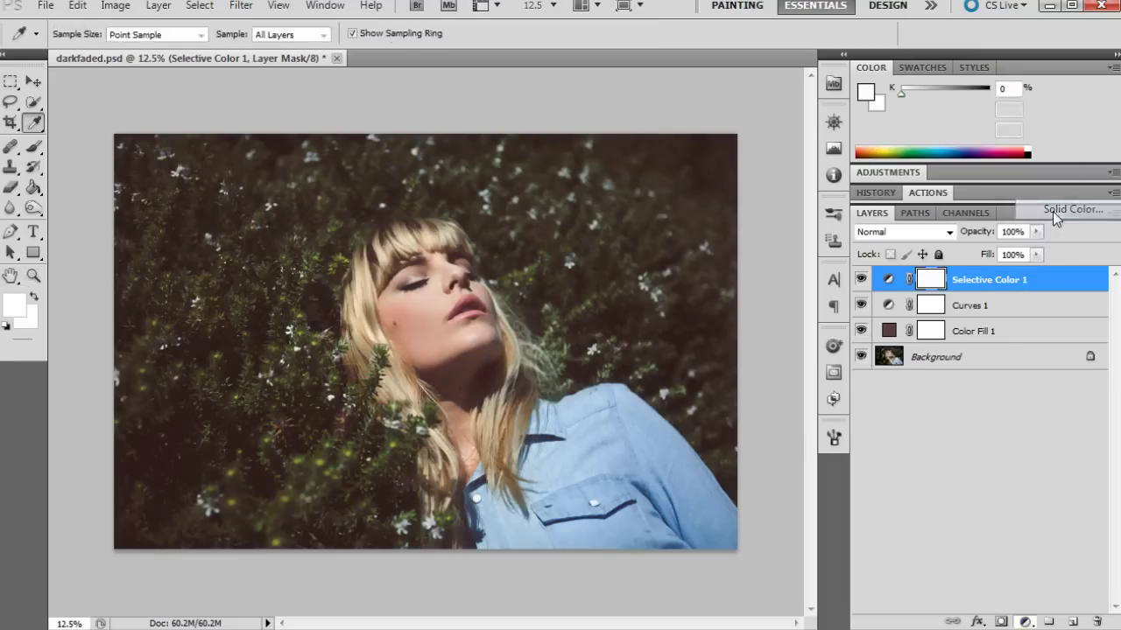
key(Tab)
key(Tab)
key(Tab)
key(Tab)
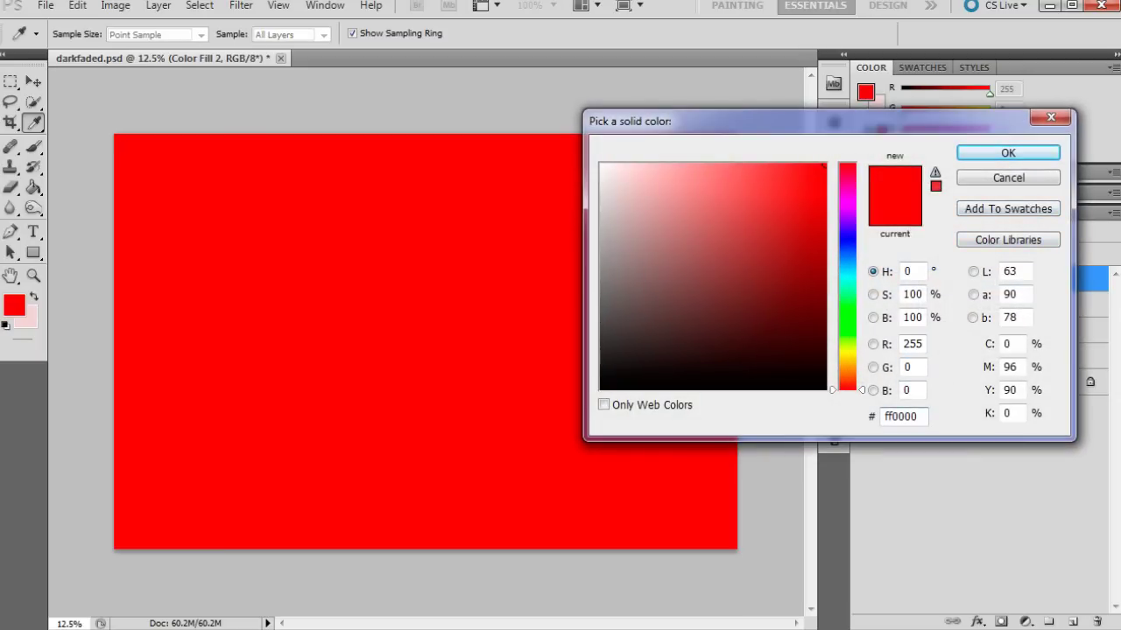
drag(916, 416, 858, 425)
text(5e)
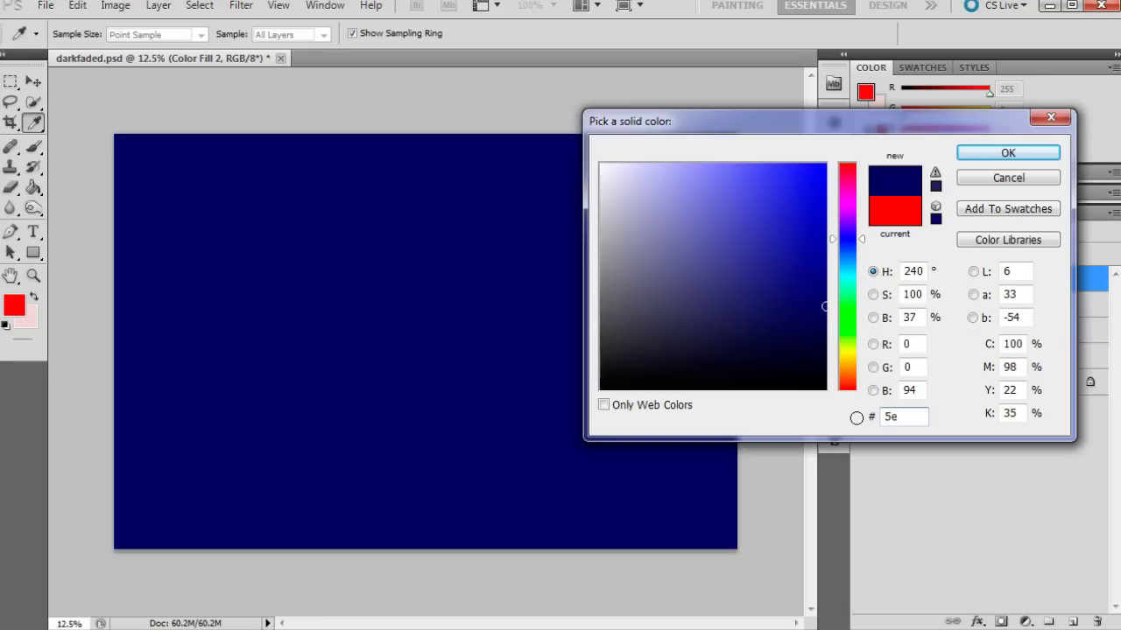
text(7)
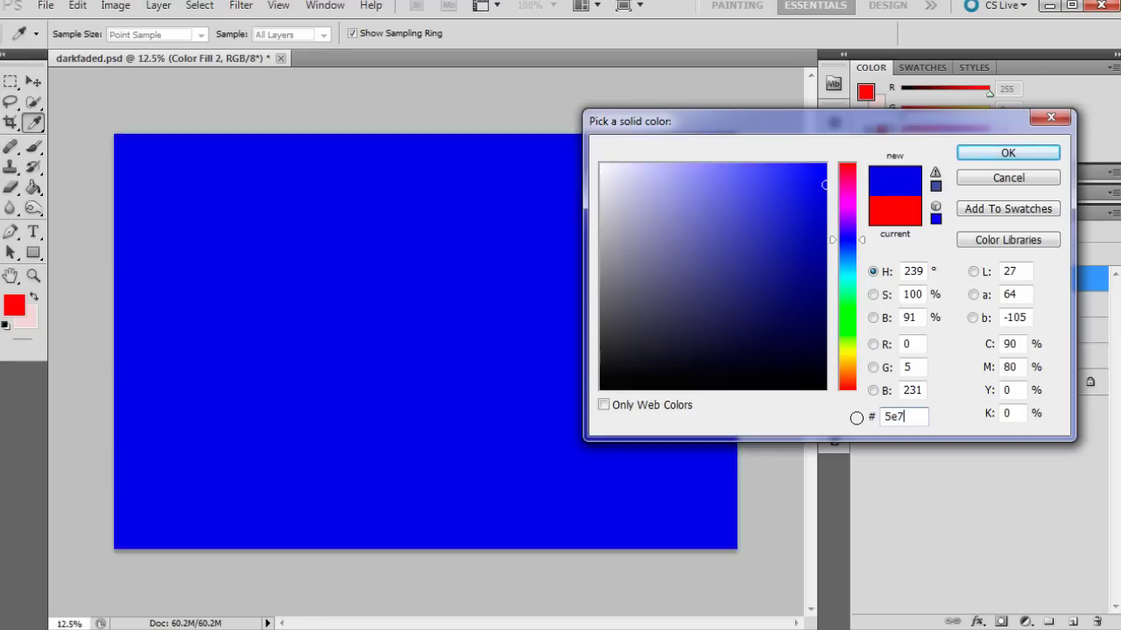
text(391)
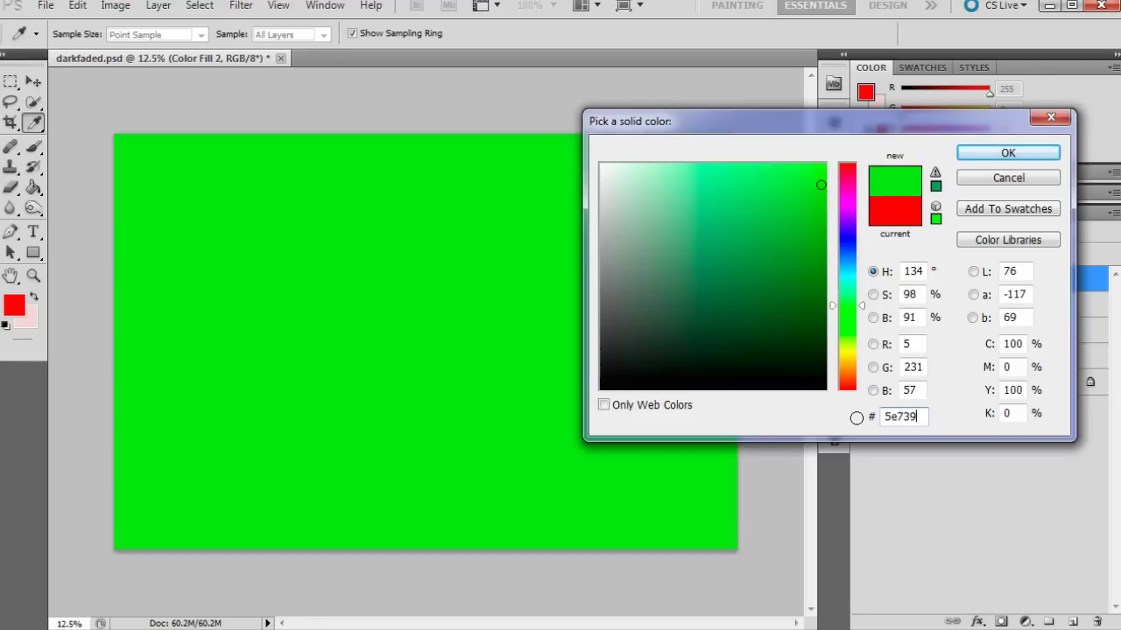
- Confirm the blue-grey 5e7391 fill and set Color Fill 2 to Multiply
click(1021, 154)
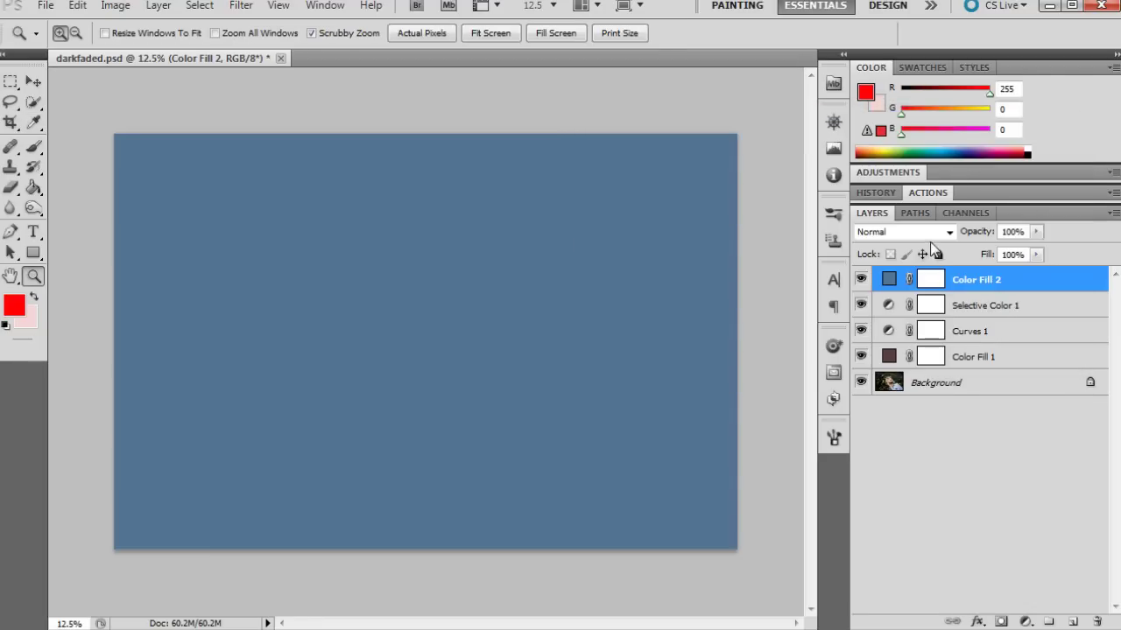
click(930, 234)
click(924, 308)
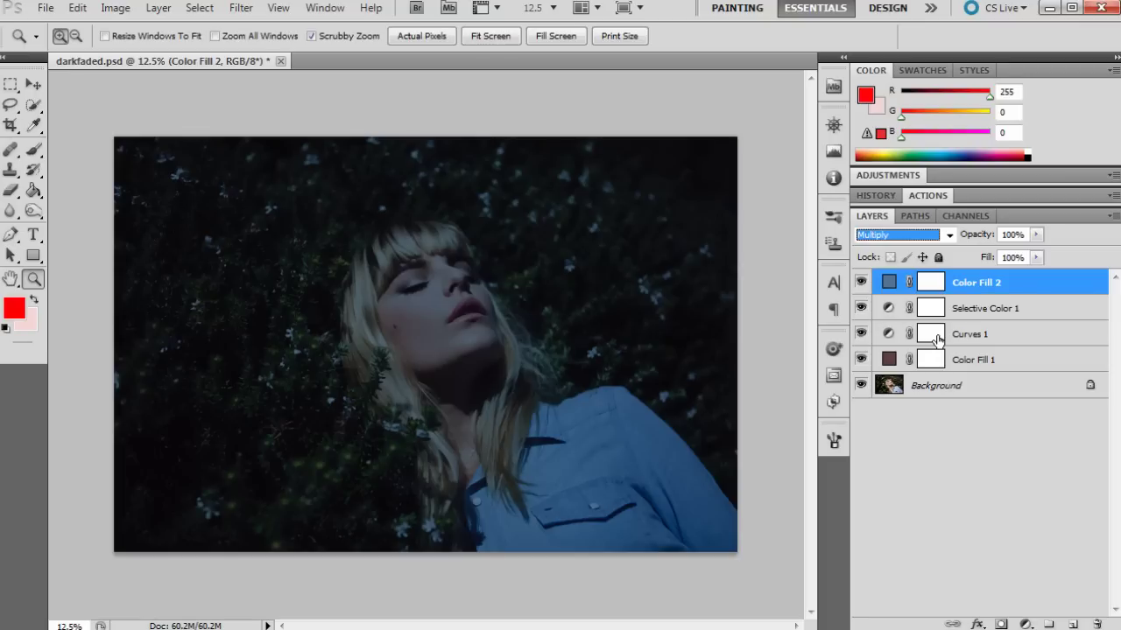
- Lower Color Fill 2's opacity to 13%, compare it on and off, and keep Multiply
click(1036, 235)
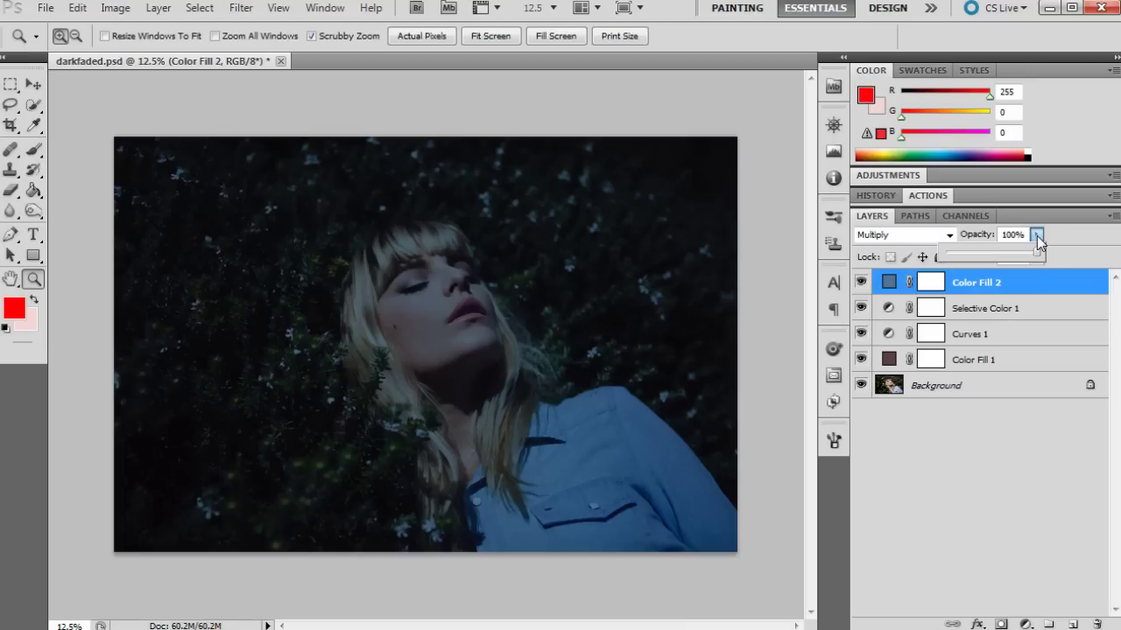
click(960, 253)
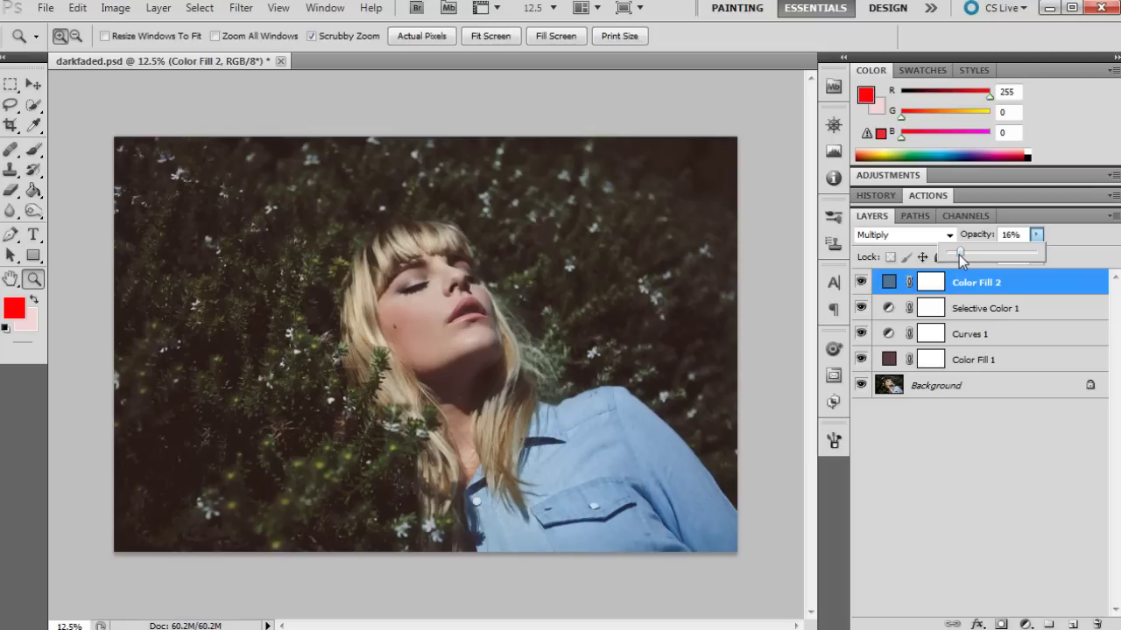
drag(960, 253, 957, 254)
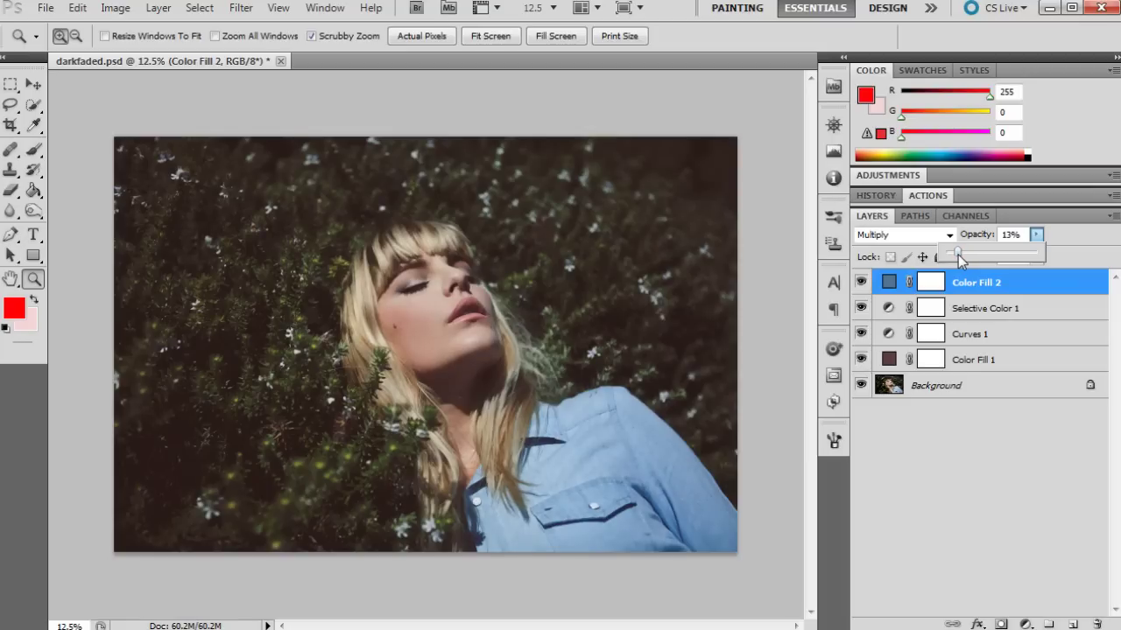
click(862, 282)
click(862, 282)
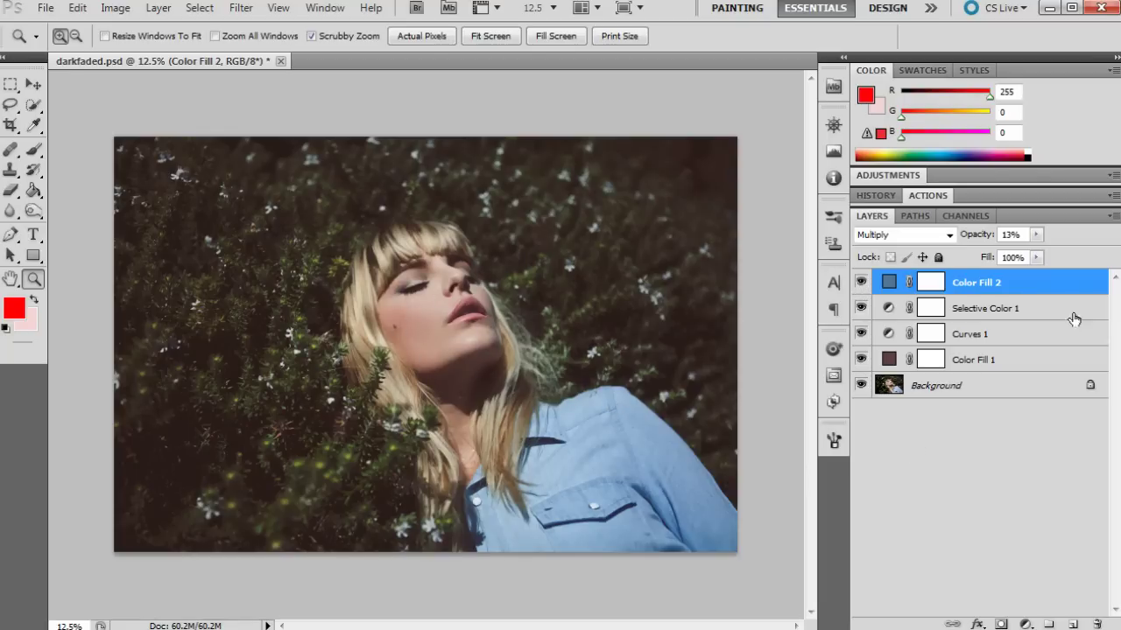
click(932, 236)
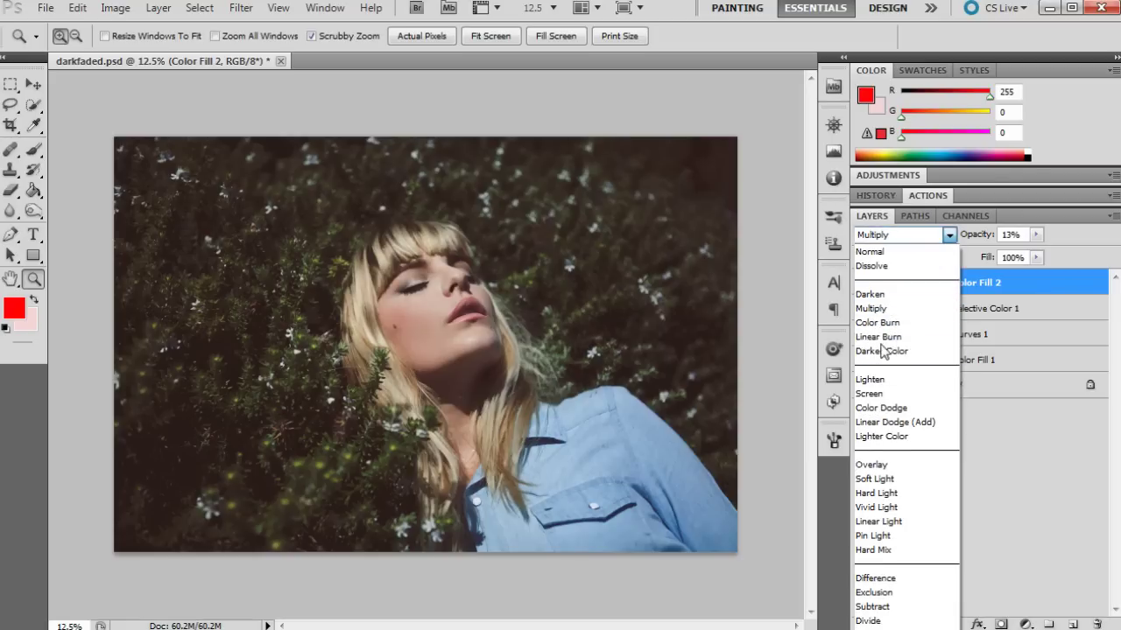
click(926, 237)
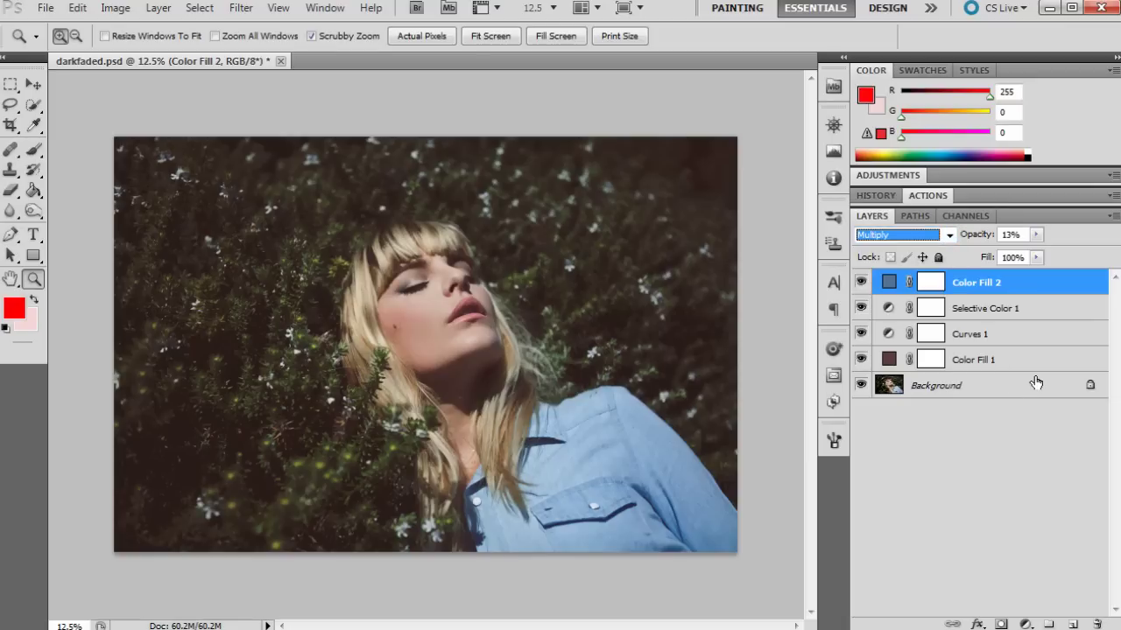
- Add a Vibrance adjustment layer with Vibrance lowered to -5
click(1025, 624)
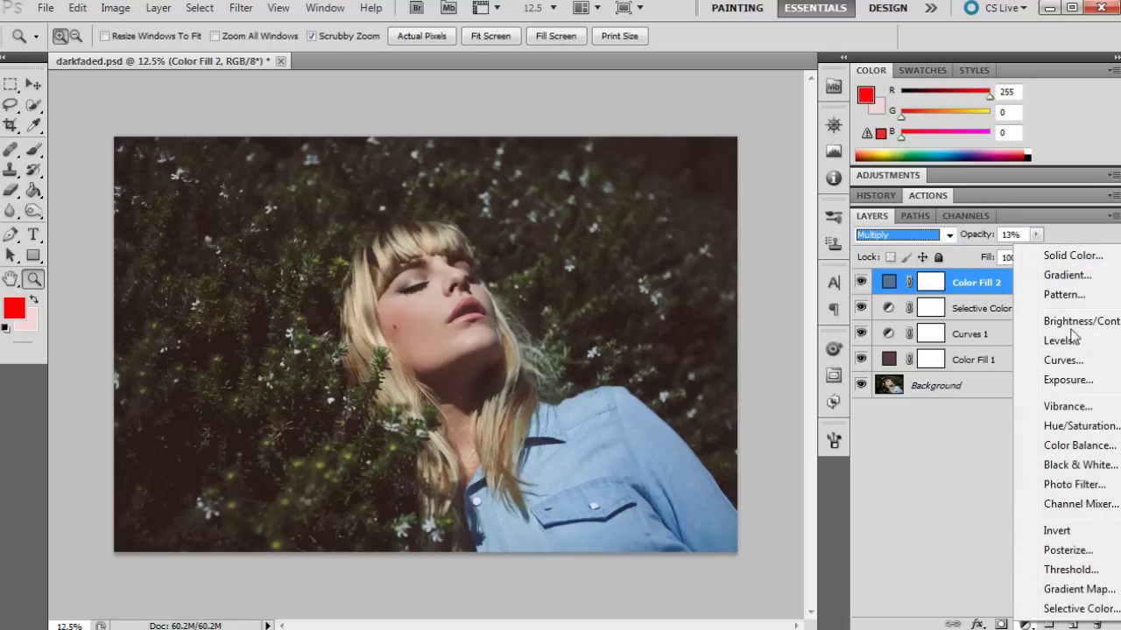
click(1068, 407)
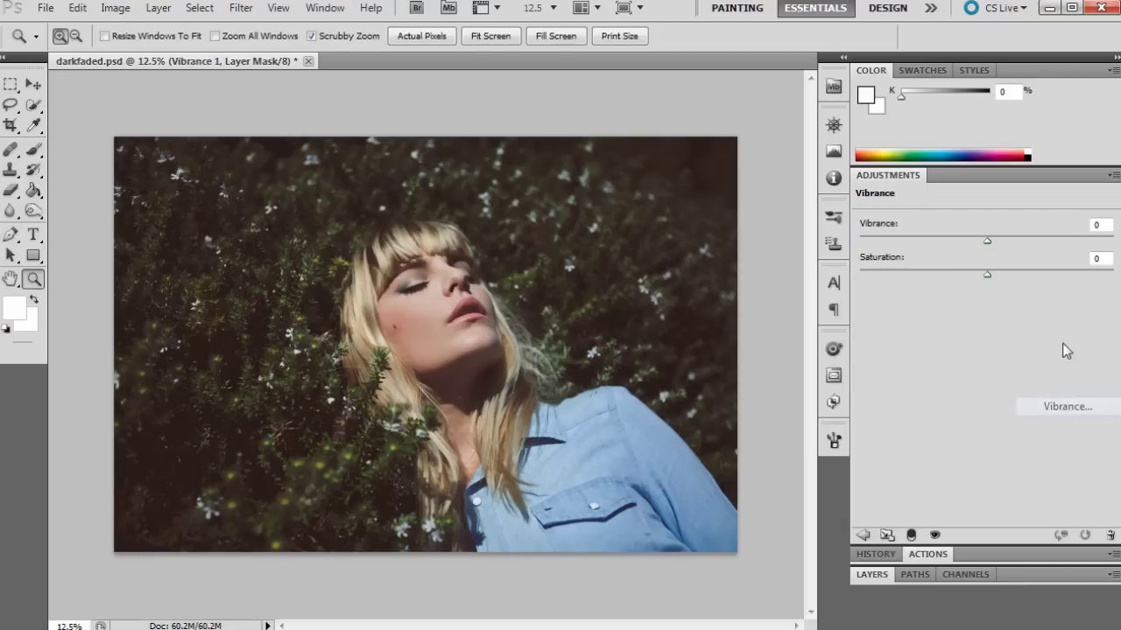
click(981, 242)
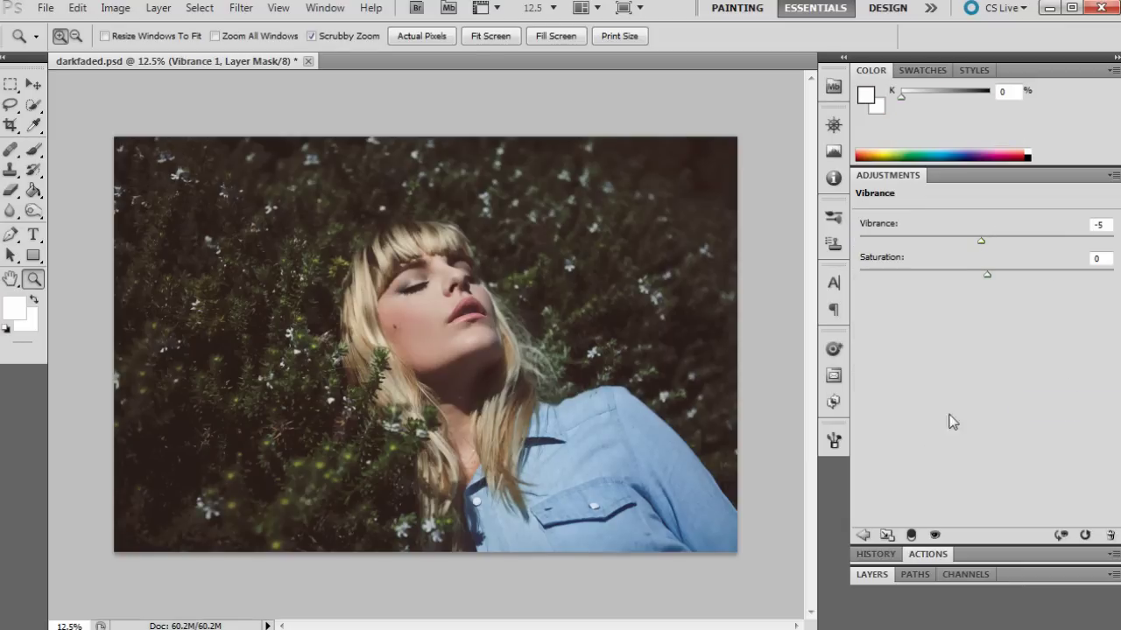
- Bring up the History panel and scroll to the top of its list
click(873, 578)
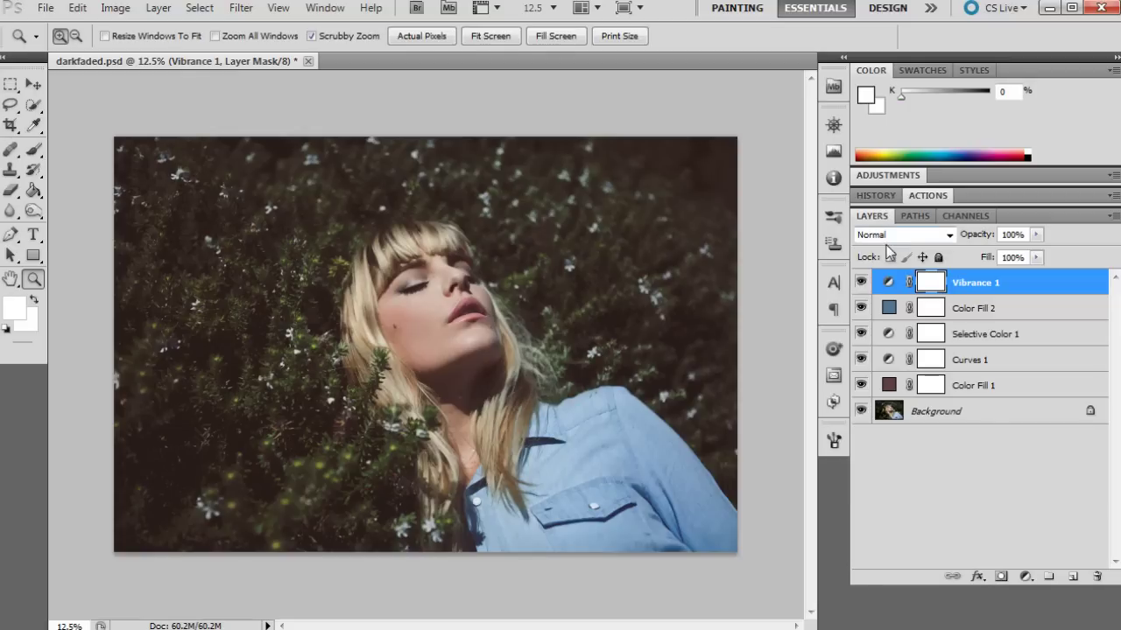
click(876, 195)
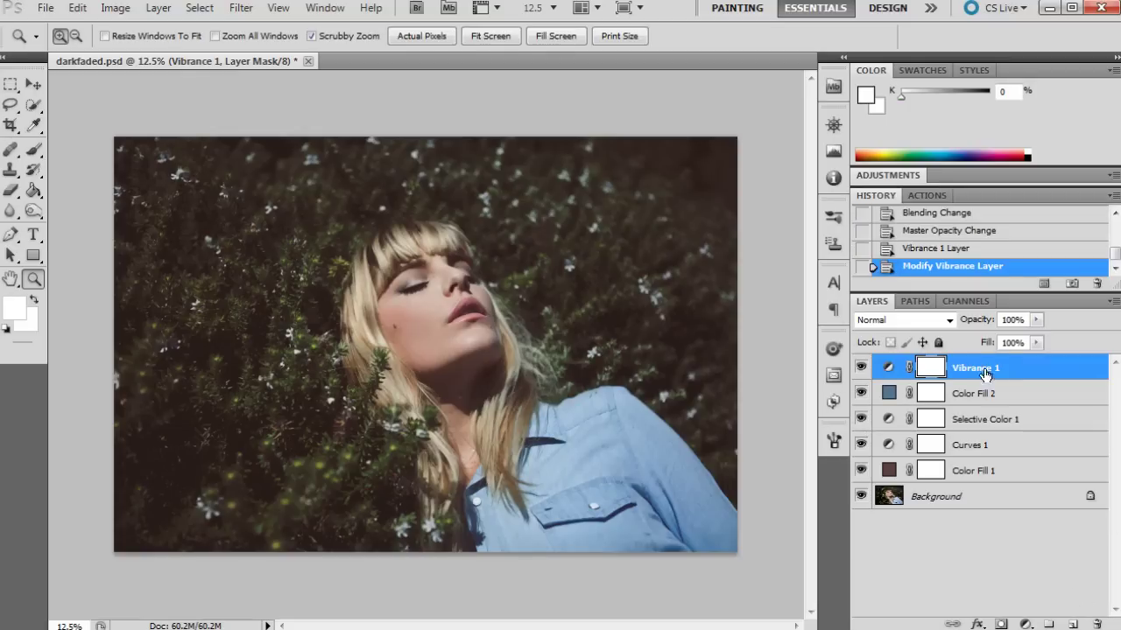
scroll(998, 263, up, 1)
scroll(972, 249, up, 5)
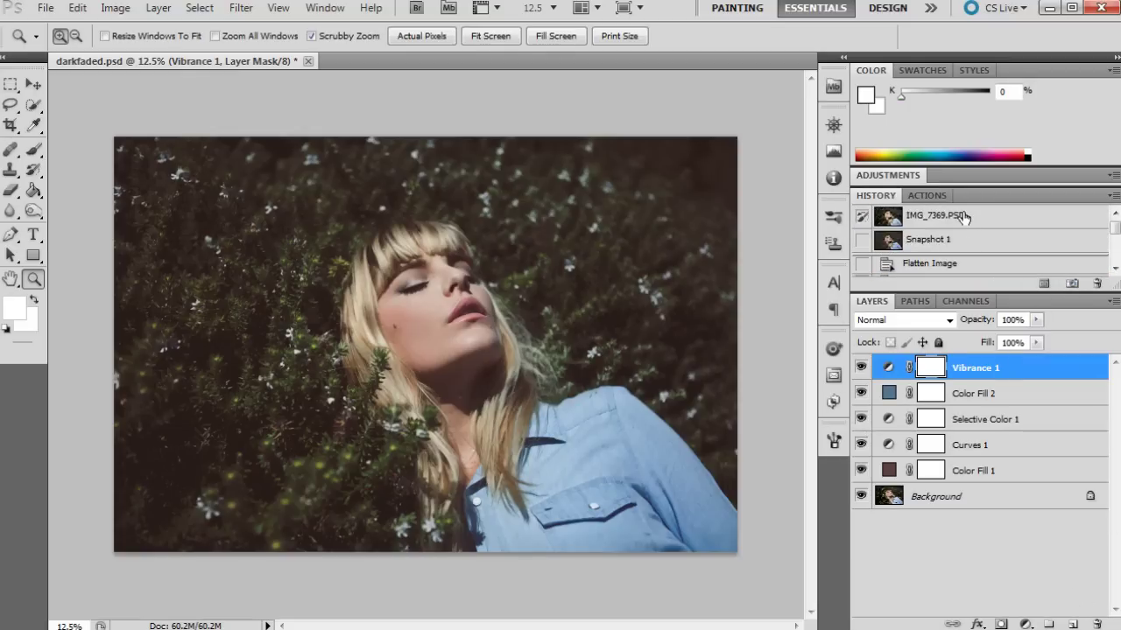
- Compare the original photo with the graded version using the History snapshots
click(960, 215)
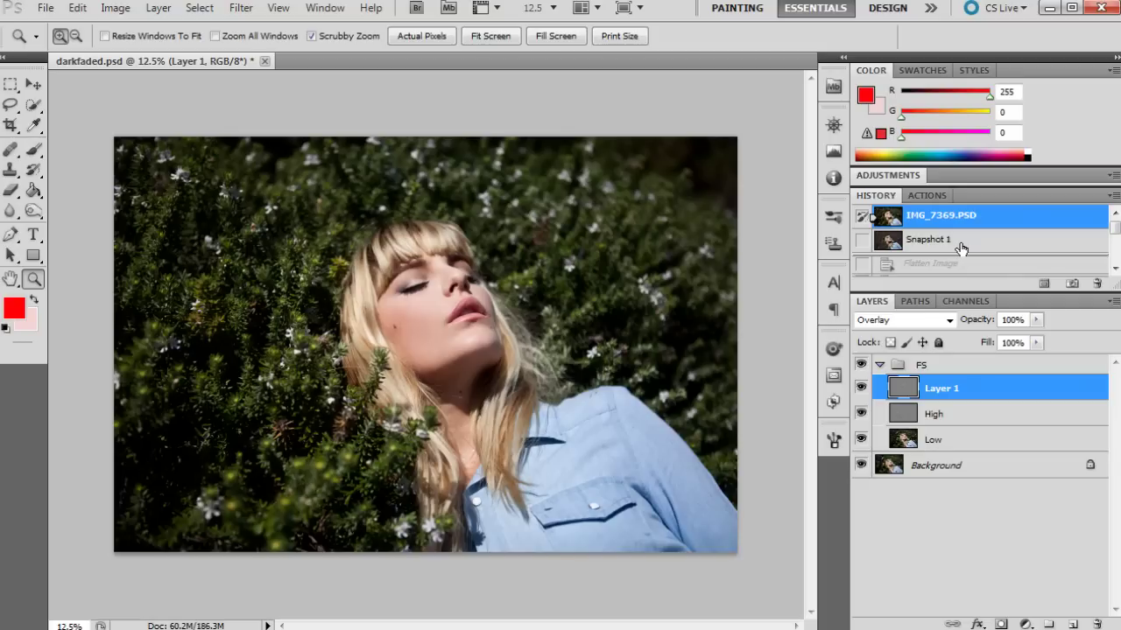
click(961, 241)
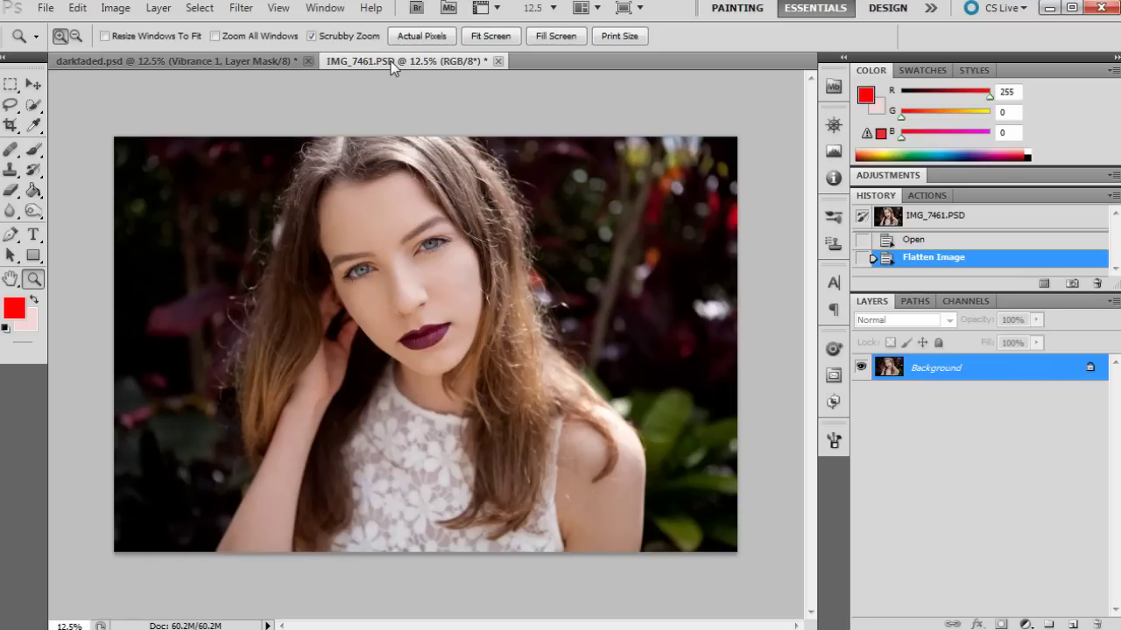
- Float IMG_7461 and drag Vibrance 1 through Color Fill 1 from darkfaded onto it
mouse_move(329, 63)
mouse_down()
mouse_move(192, 67)
mouse_move(350, 63)
mouse_up()
drag(430, 63, 177, 83)
click(779, 493)
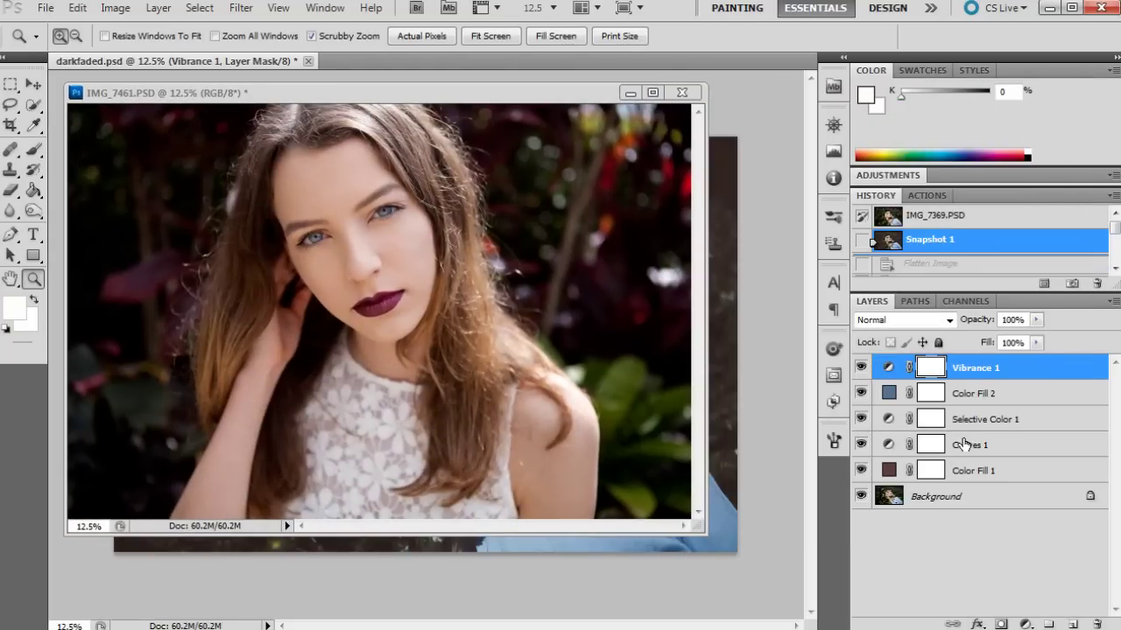
shift+click(974, 469)
drag(971, 390, 505, 356)
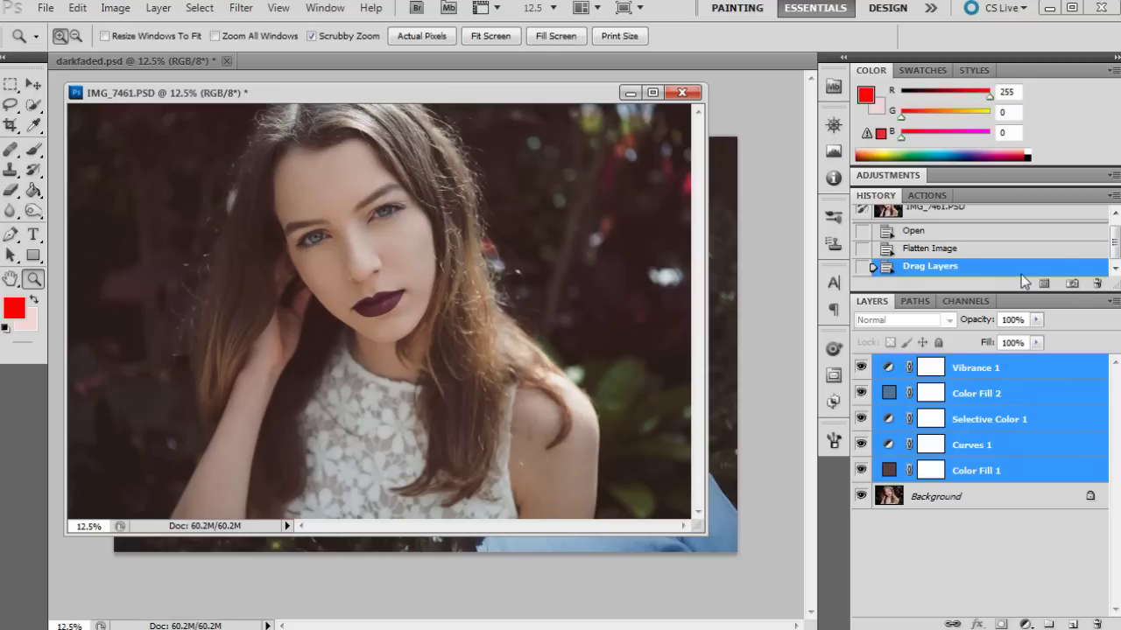
- Save the graded second portrait as a history snapshot and compare it with the original
click(1071, 284)
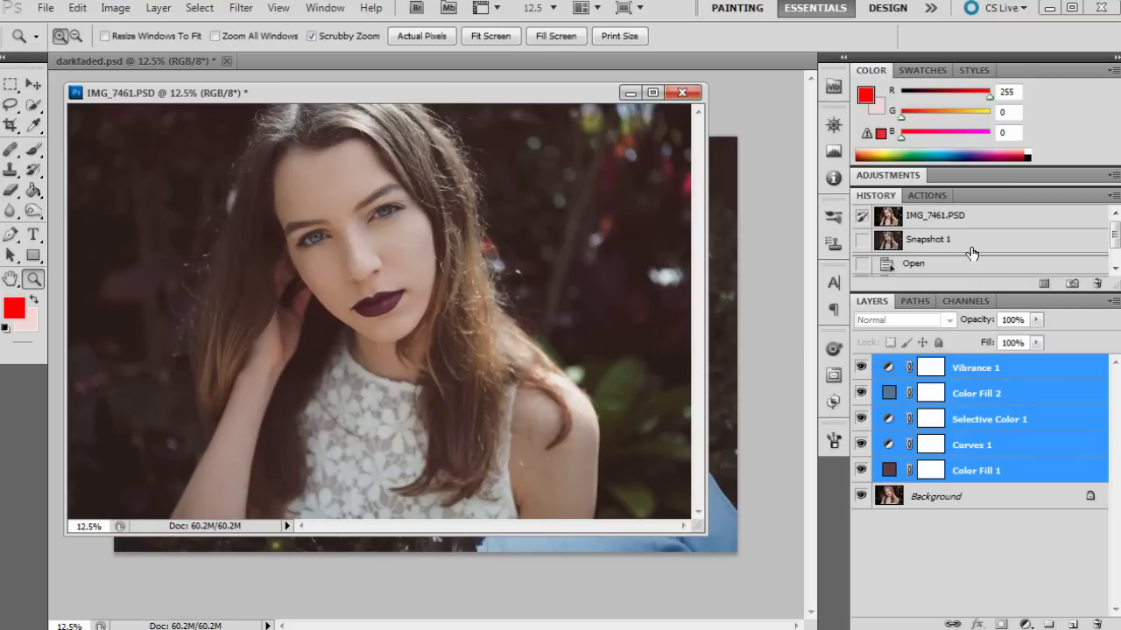
click(938, 219)
click(939, 241)
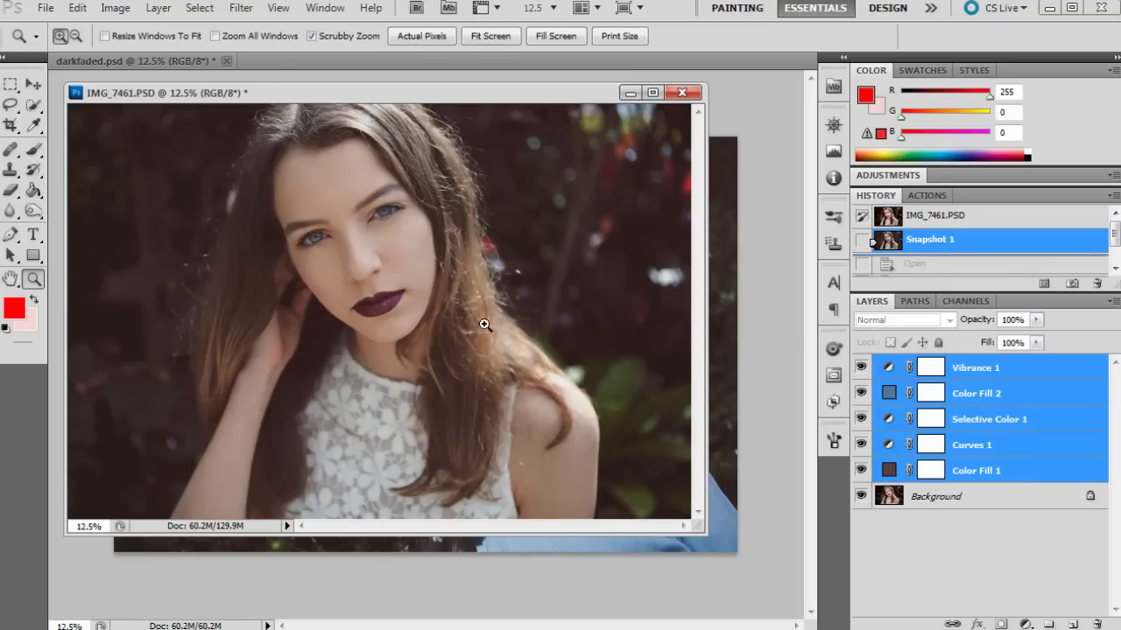
- Lower the Color Fill 1 layer's opacity from 48% to about 26%
click(954, 471)
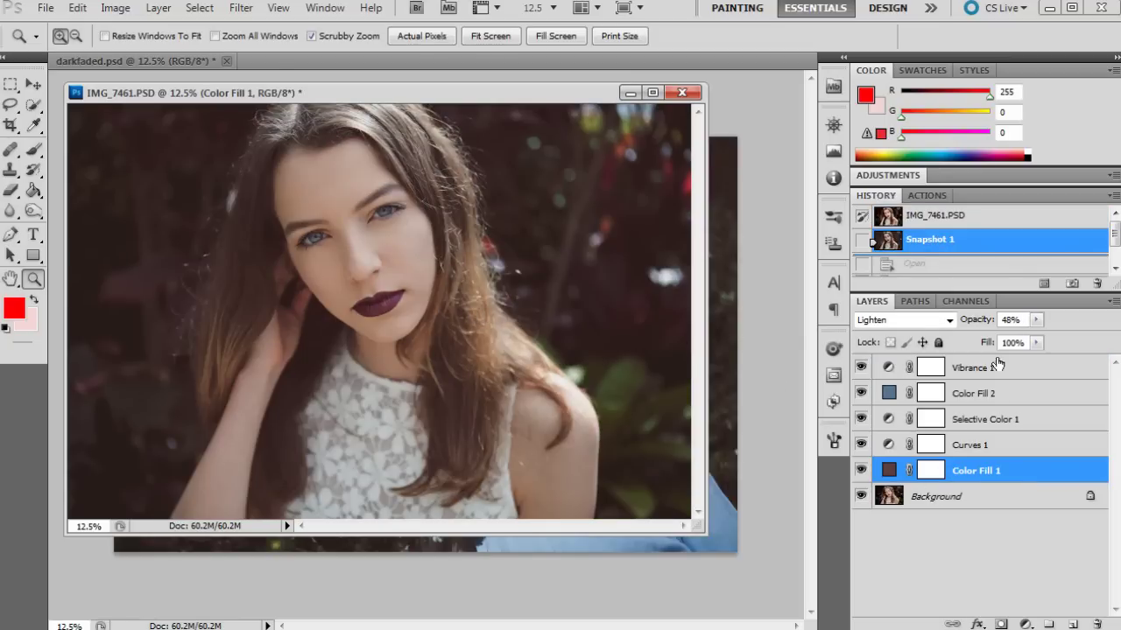
click(1036, 320)
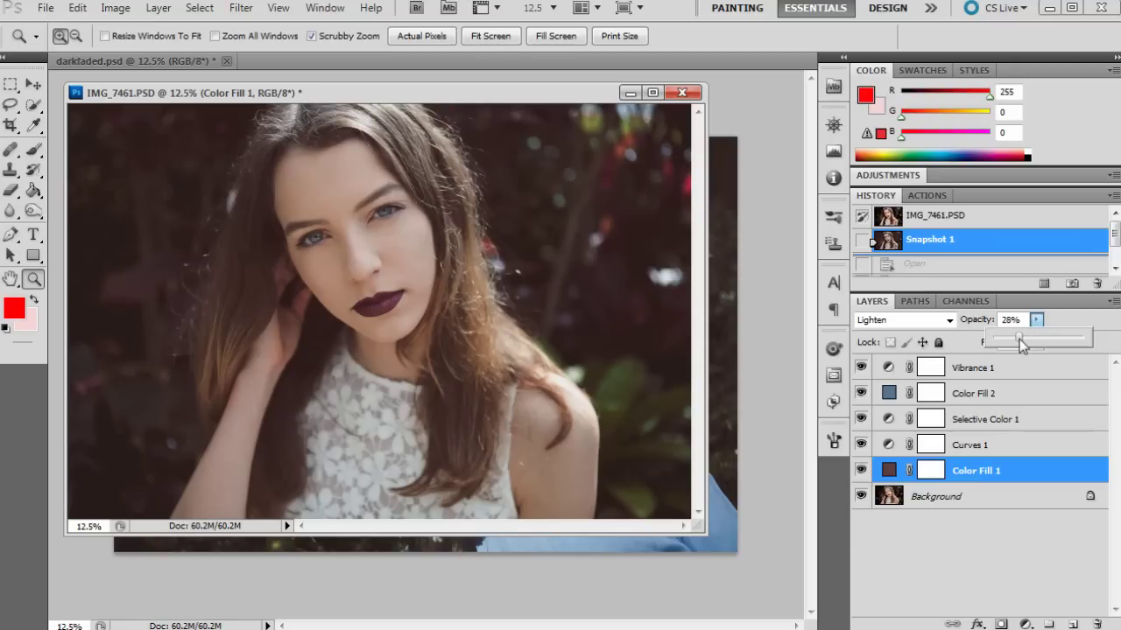
click(1019, 338)
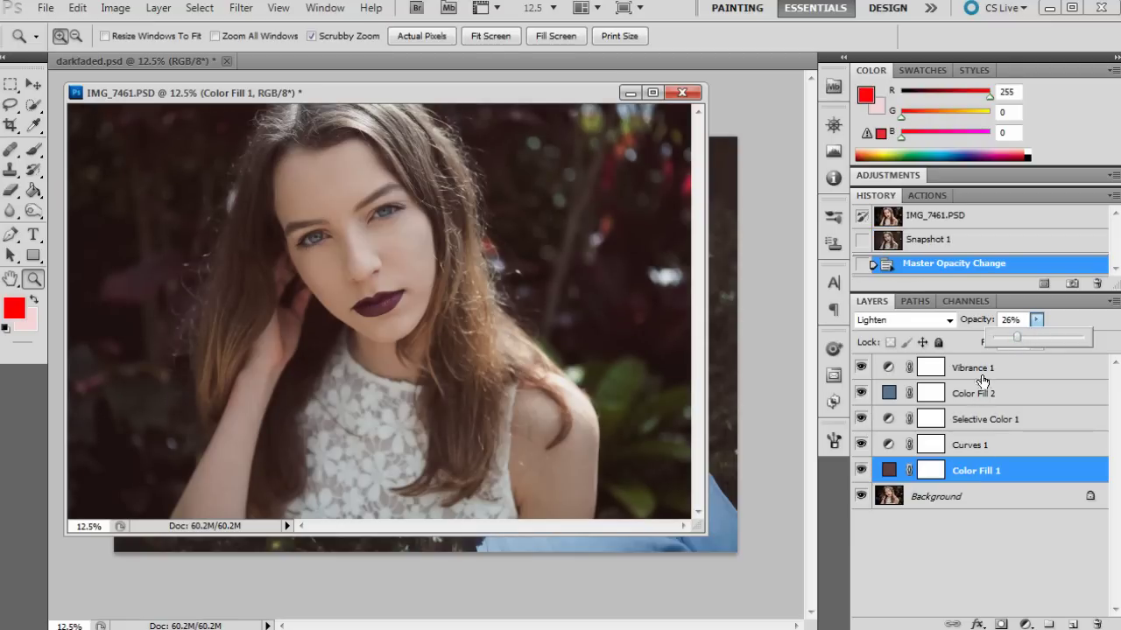
- Add a Levels layer above Vibrance 1 with black input 9 and white input 247, then snapshot it
click(981, 372)
click(1024, 625)
click(1051, 341)
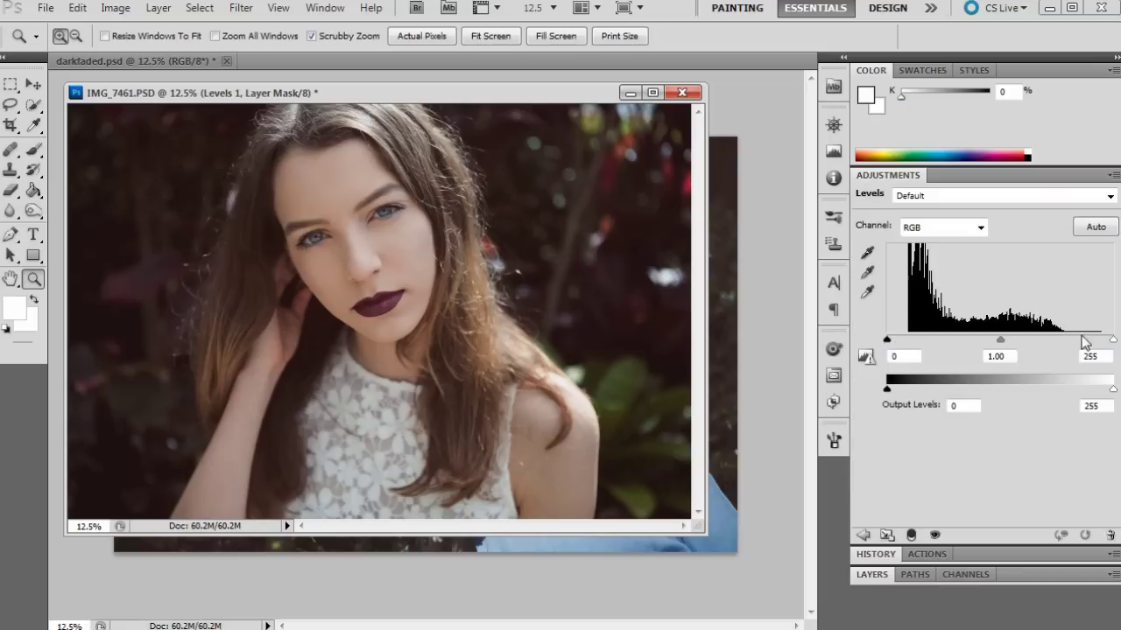
drag(1108, 340, 1105, 341)
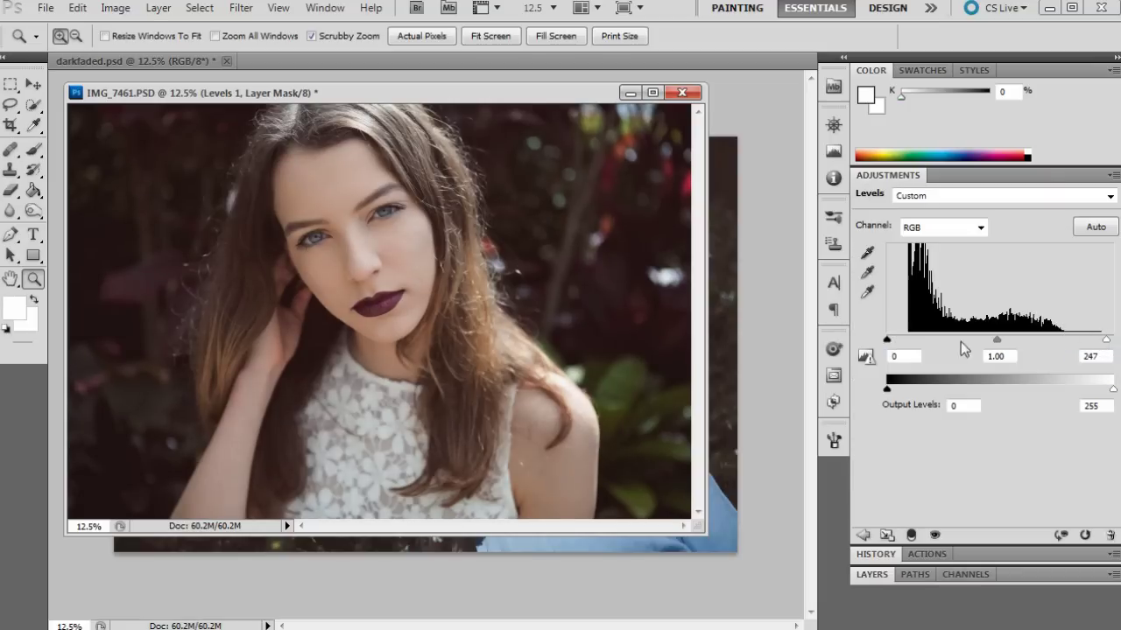
drag(894, 340, 901, 341)
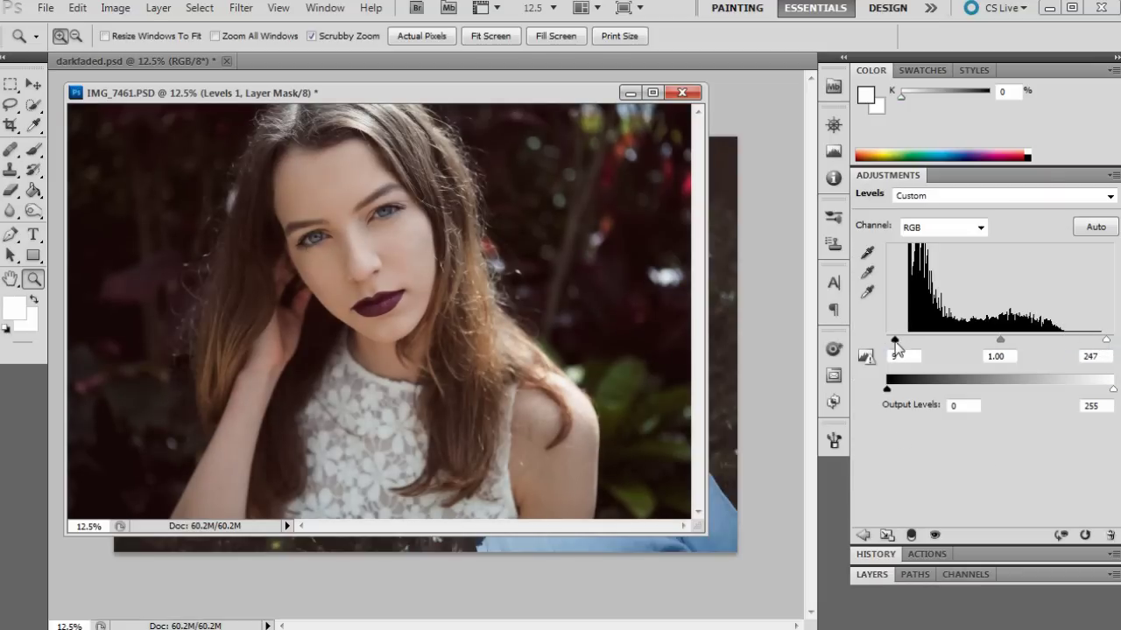
click(877, 554)
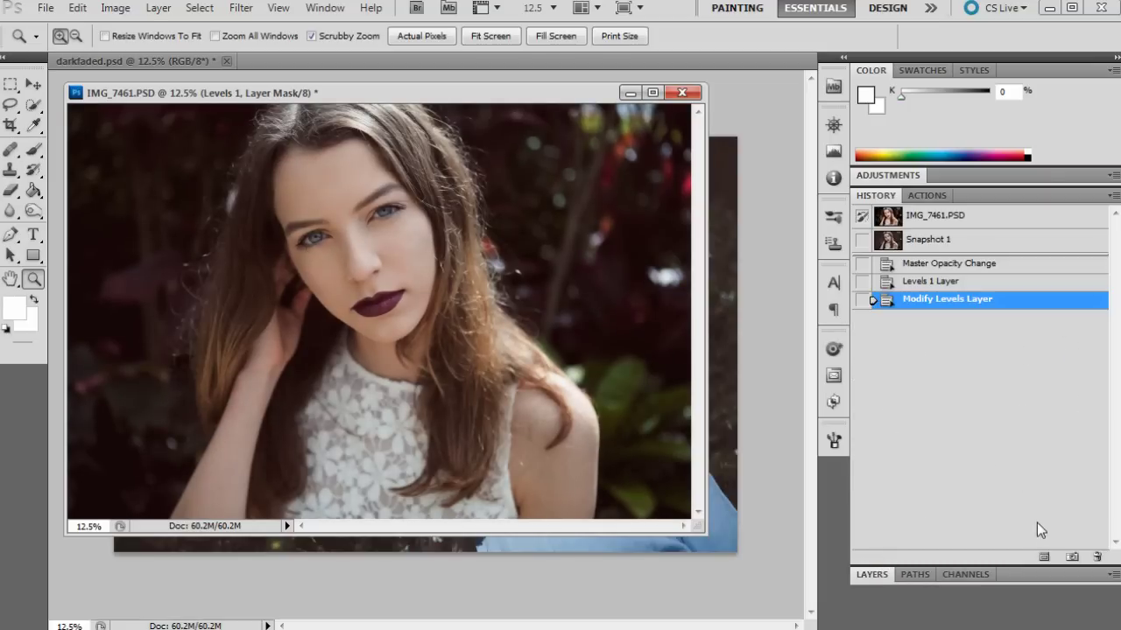
click(1070, 558)
- Compare Snapshot 2 against the original, then close IMG_7461 without saving changes
click(930, 224)
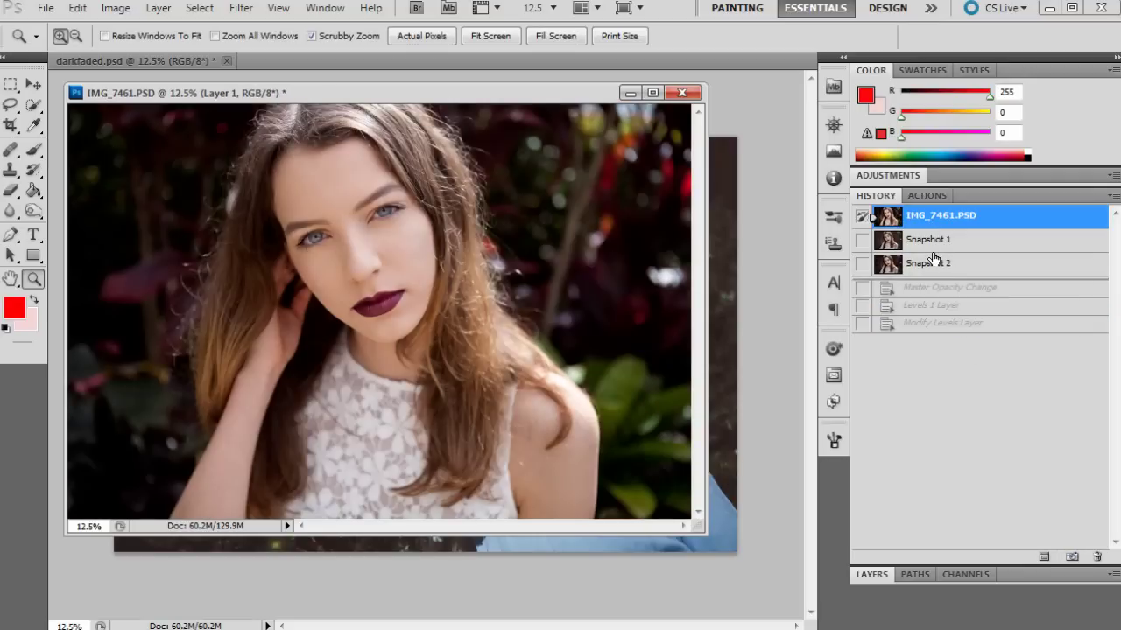
click(934, 266)
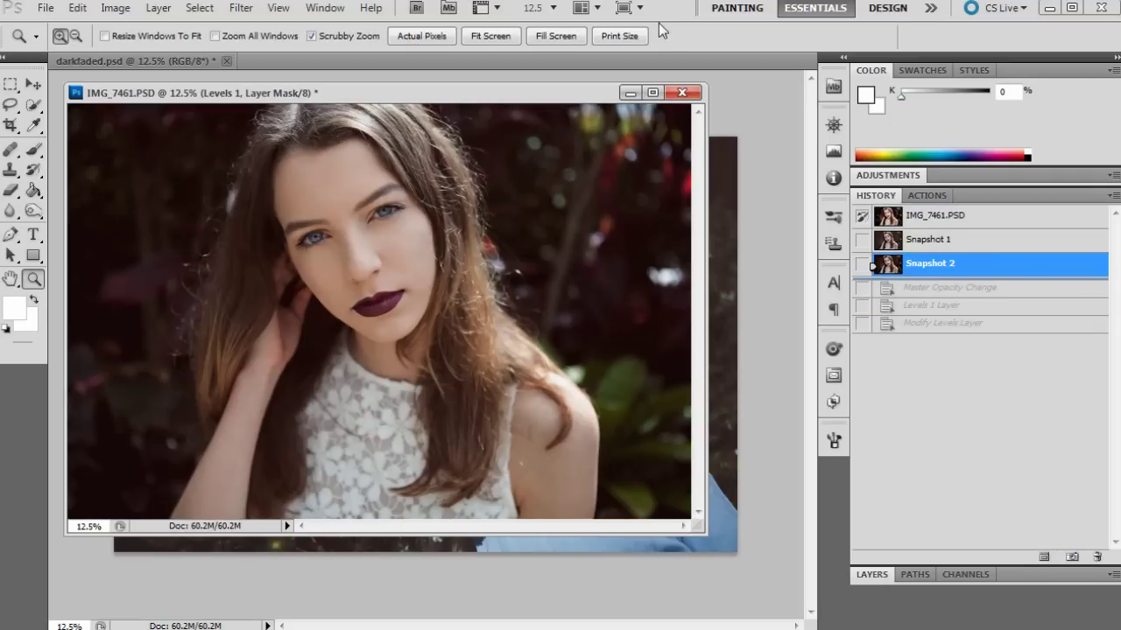
click(682, 94)
click(478, 188)
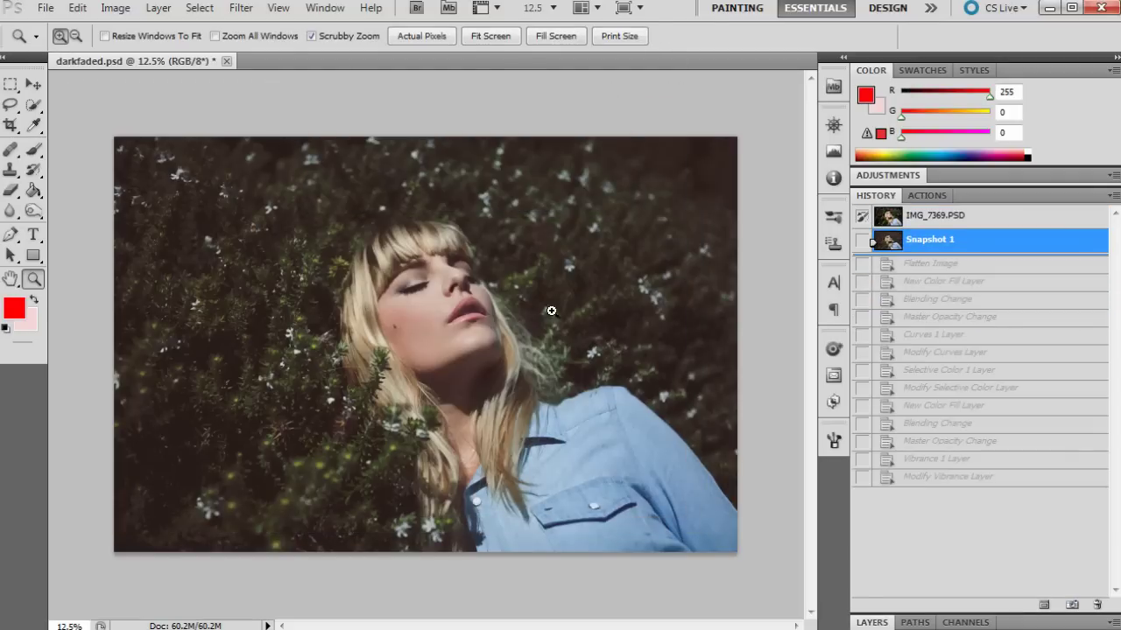